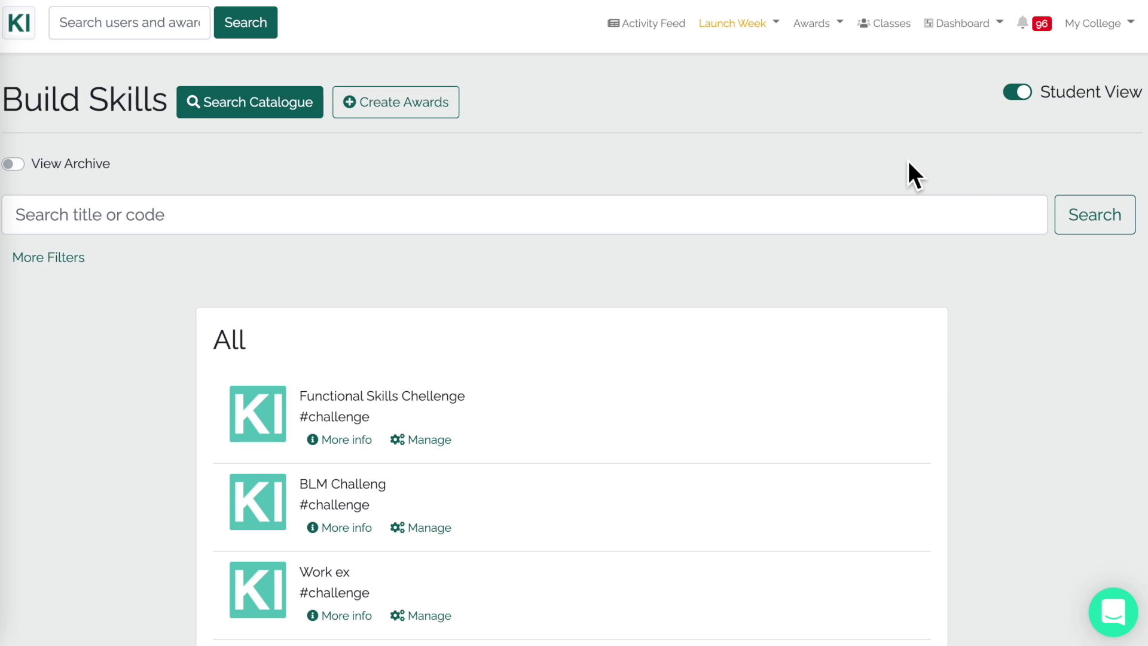
- Open the Awards menu in the top navigation from the Build Skills page
click(814, 23)
- Close the Awards menu and open Search Catalogue to see all challenges and activities
click(788, 64)
click(250, 109)
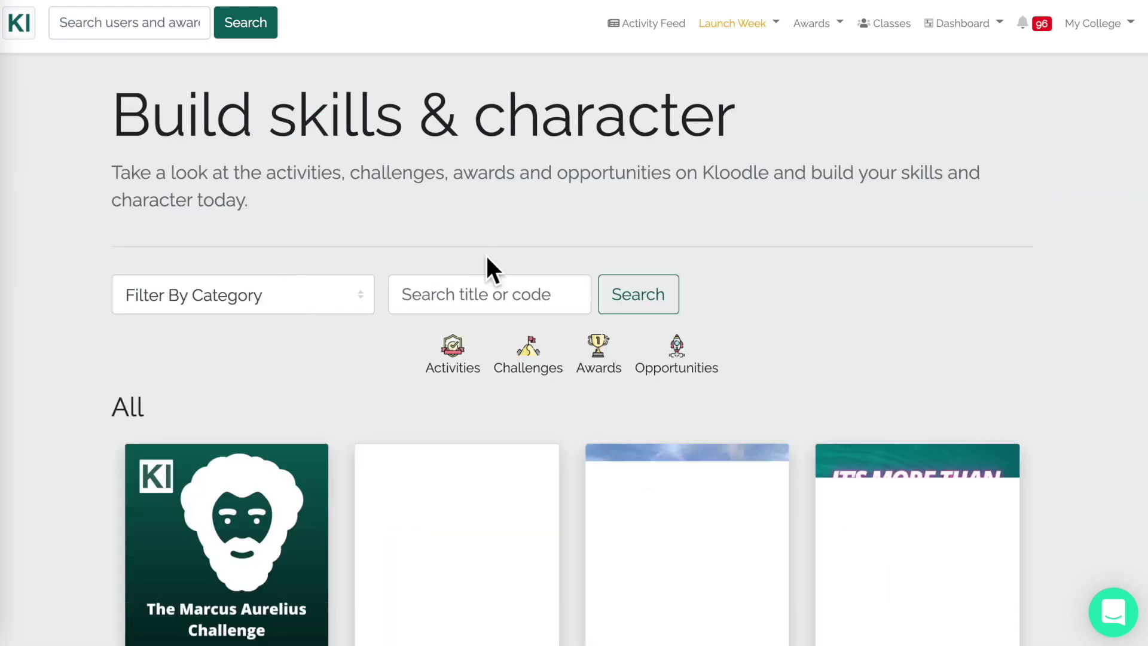
scroll(485, 253, down, 2)
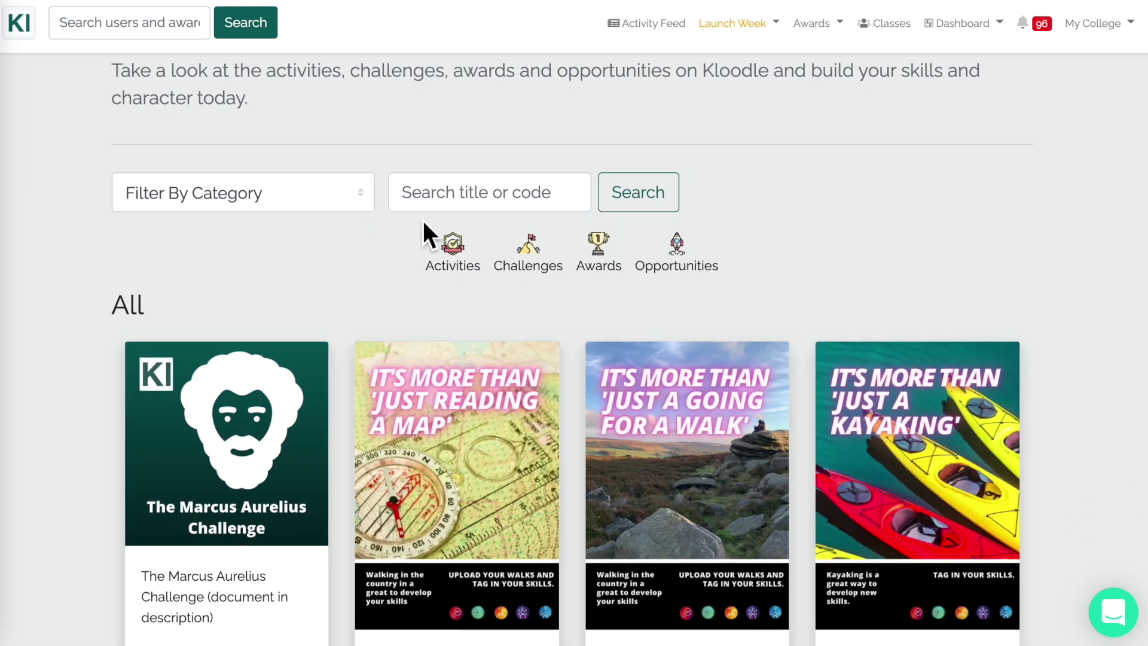
scroll(423, 221, down, 3)
scroll(422, 220, down, 2)
scroll(422, 220, up, 1)
scroll(422, 220, down, 2)
scroll(422, 220, up, 5)
scroll(424, 221, up, 1)
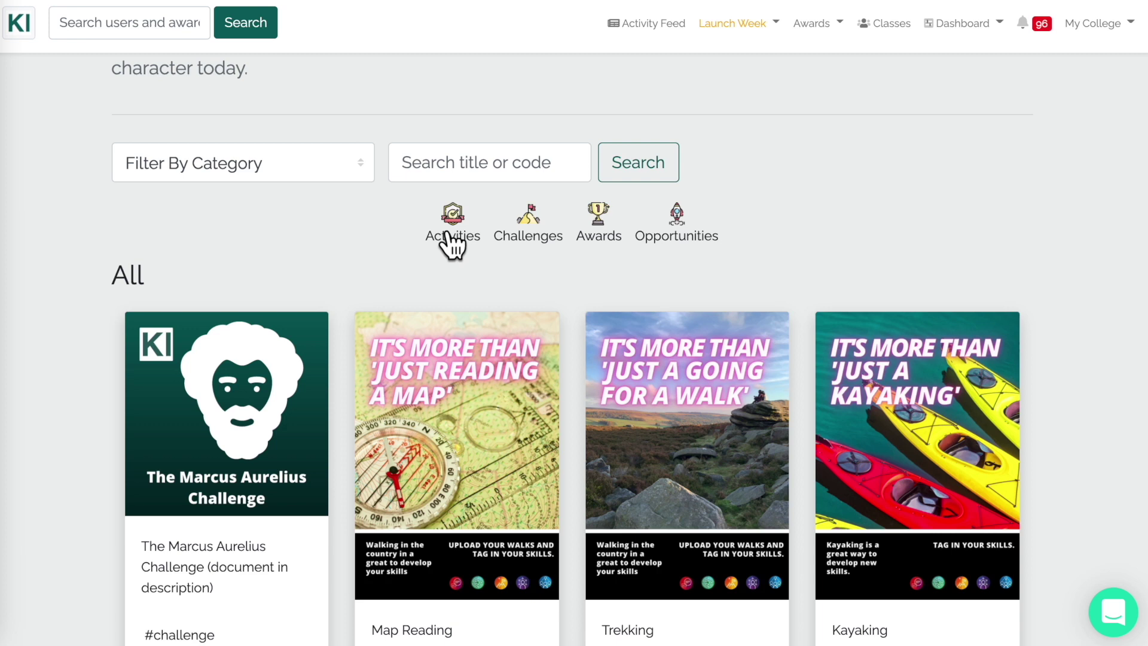
- Scroll through the catalogue's Awards and Apprenticeship Opportunities sections and back up
scroll(449, 242, down, 2)
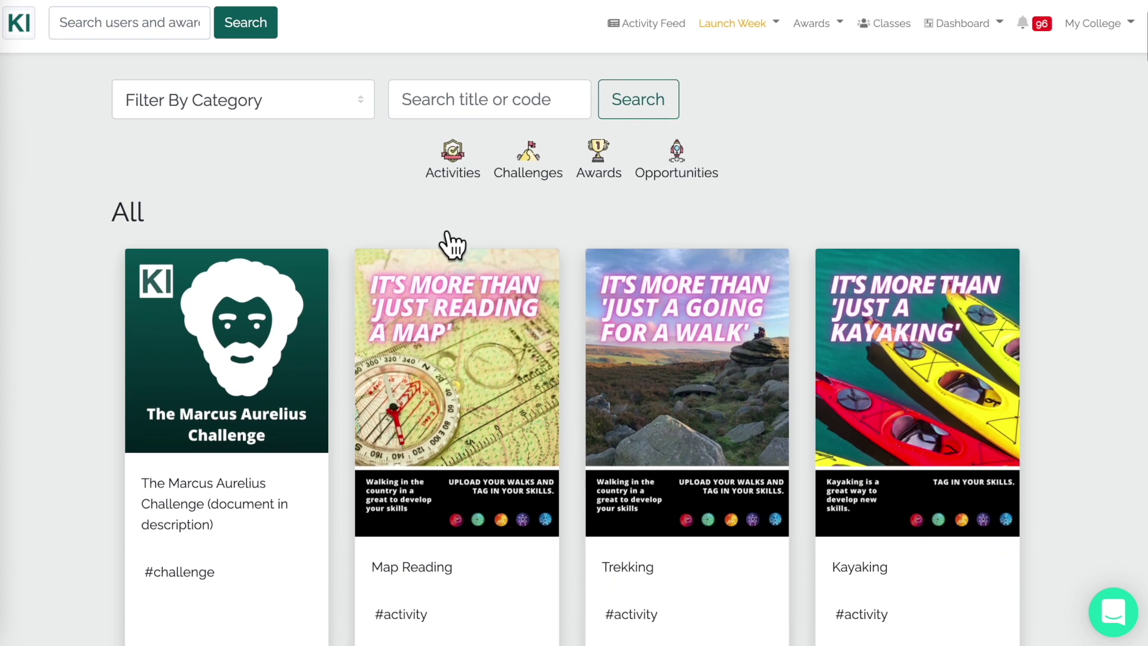
scroll(449, 229, down, 3)
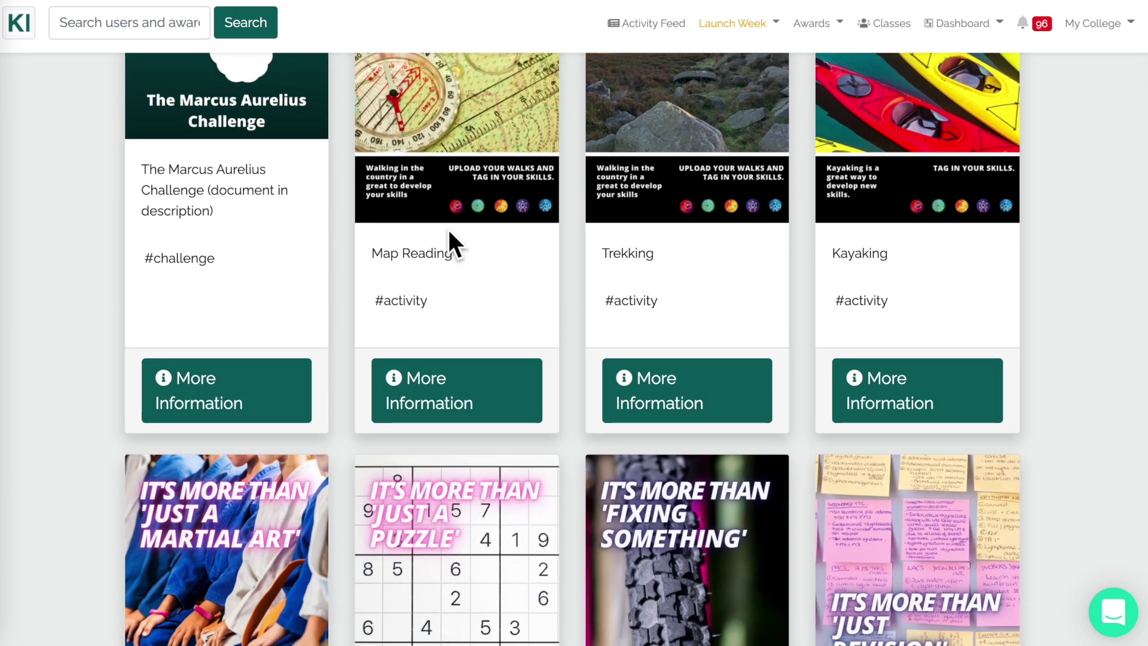
scroll(238, 229, down, 3)
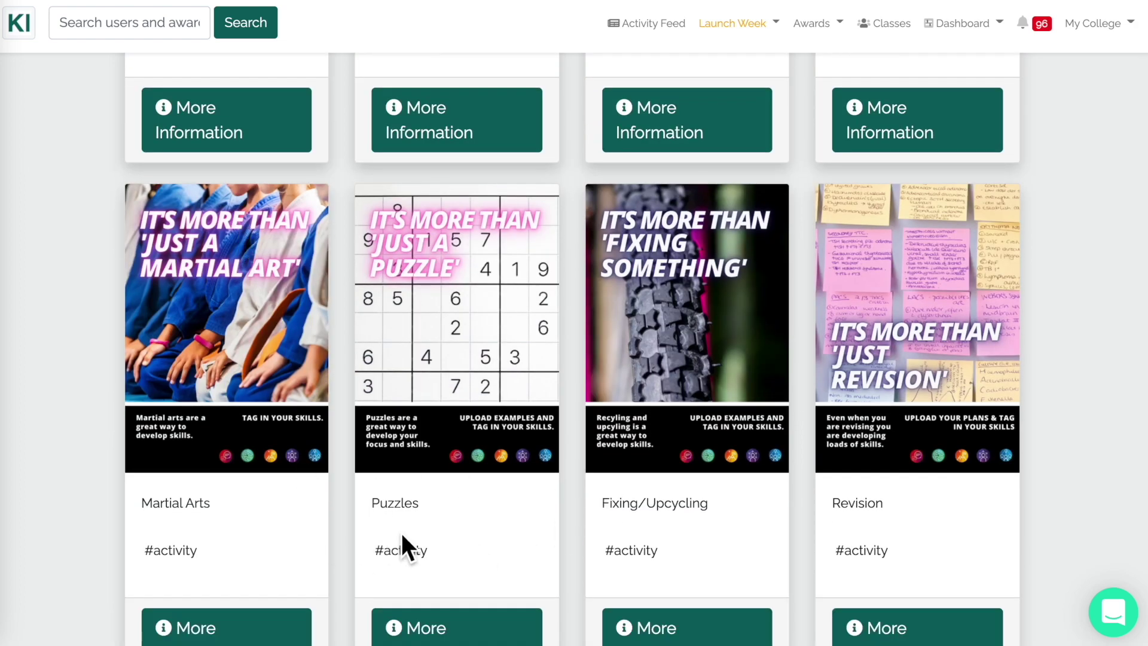
scroll(401, 532, down, 8)
scroll(401, 533, down, 6)
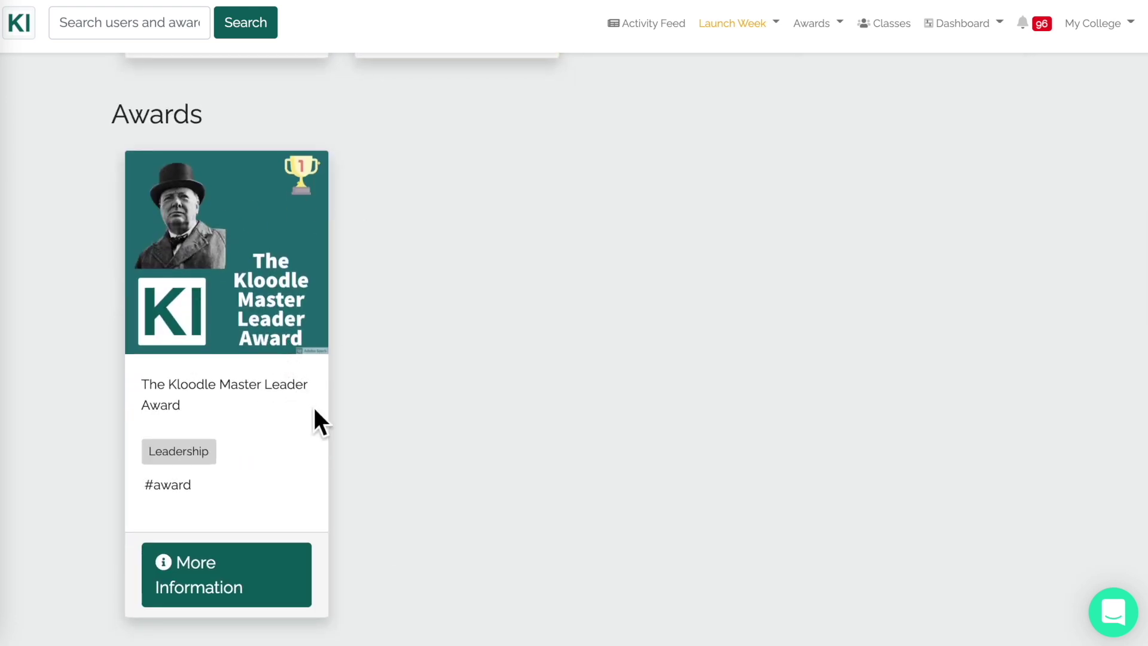
scroll(392, 435, down, 4)
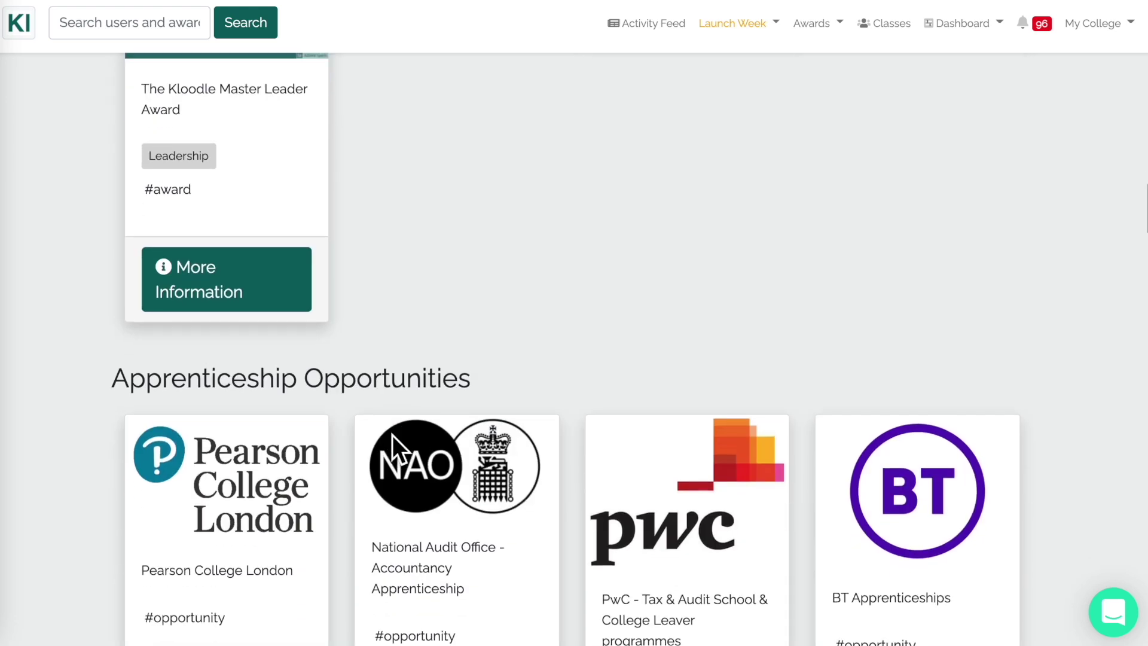
scroll(392, 435, up, 20)
scroll(392, 435, down, 5)
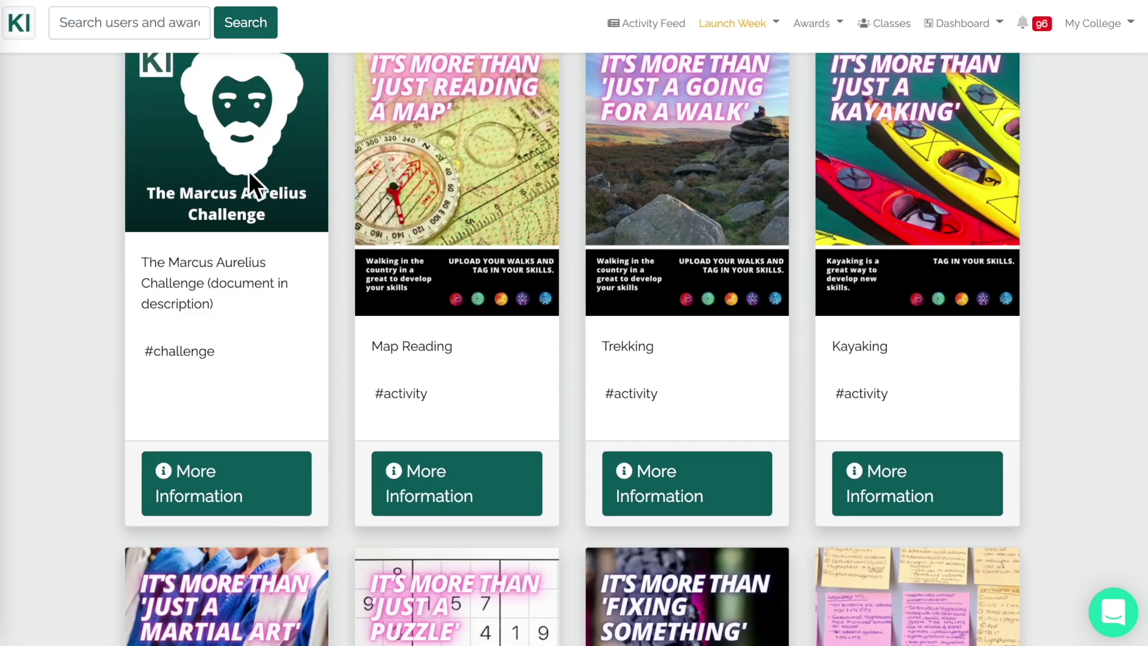
- Open The Marcus Aurelius Challenge details, expand its description and download its PowerPoint document
click(223, 485)
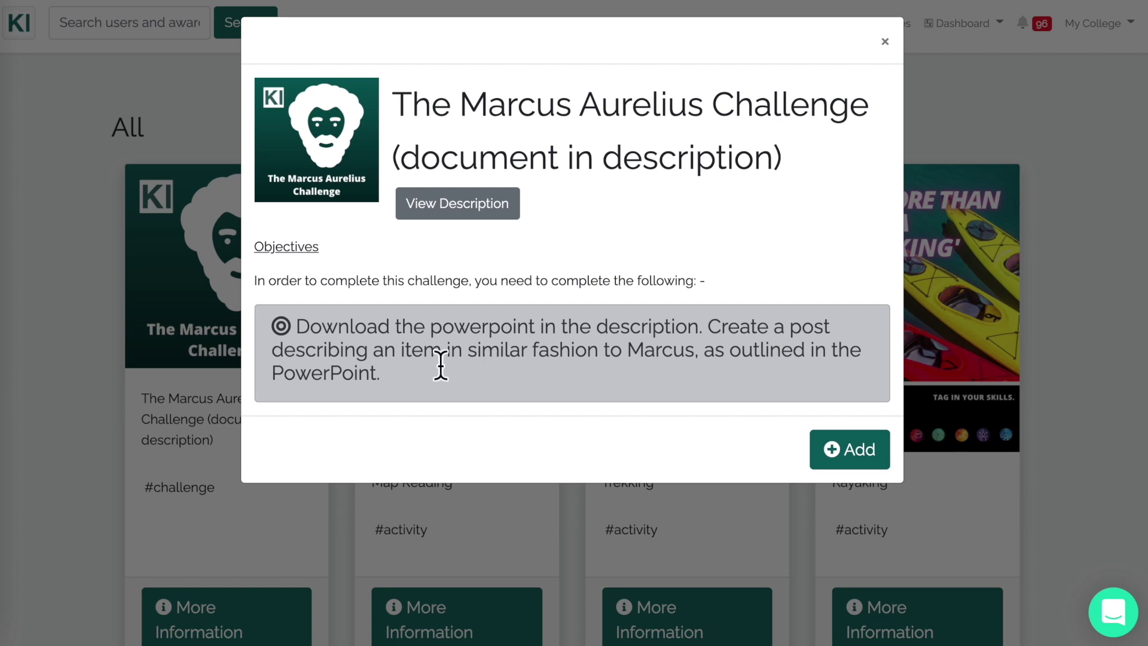
click(486, 215)
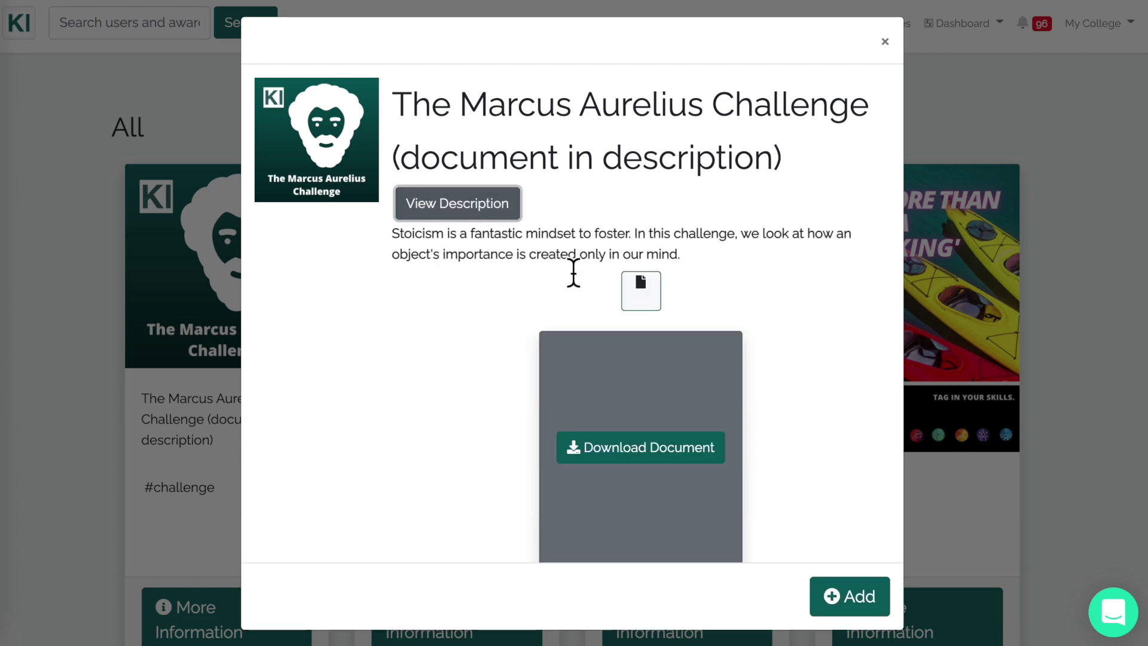
scroll(608, 288, down, 2)
click(648, 355)
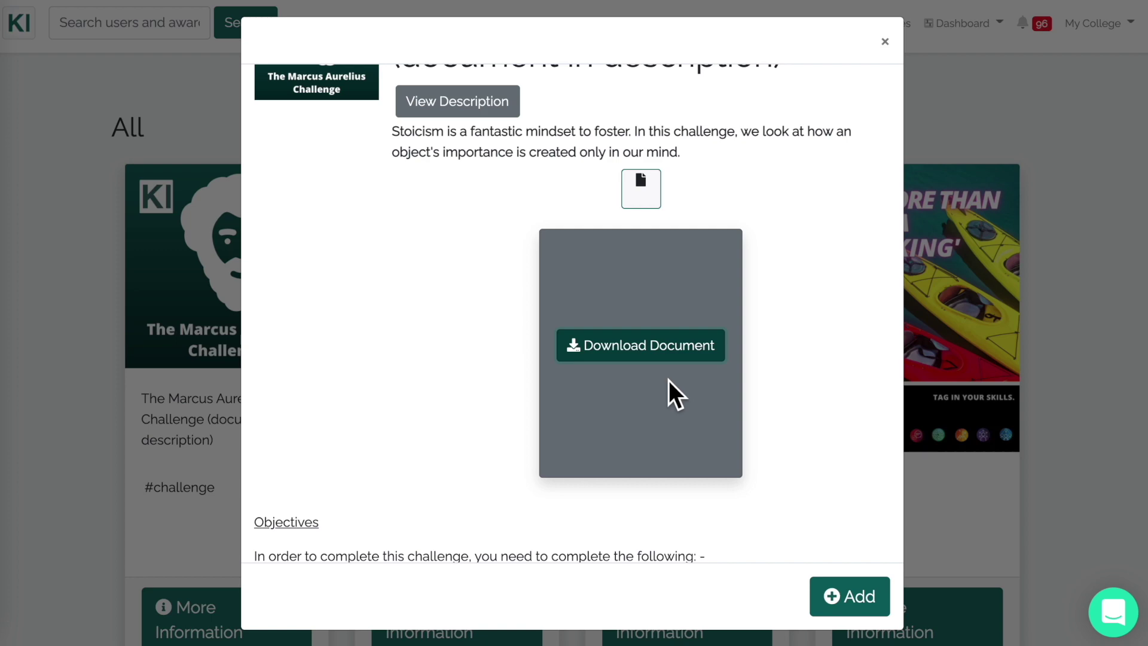
- Add The Marcus Aurelius Challenge, then assign it to the Level 3 class and confirm
scroll(668, 380, down, 2)
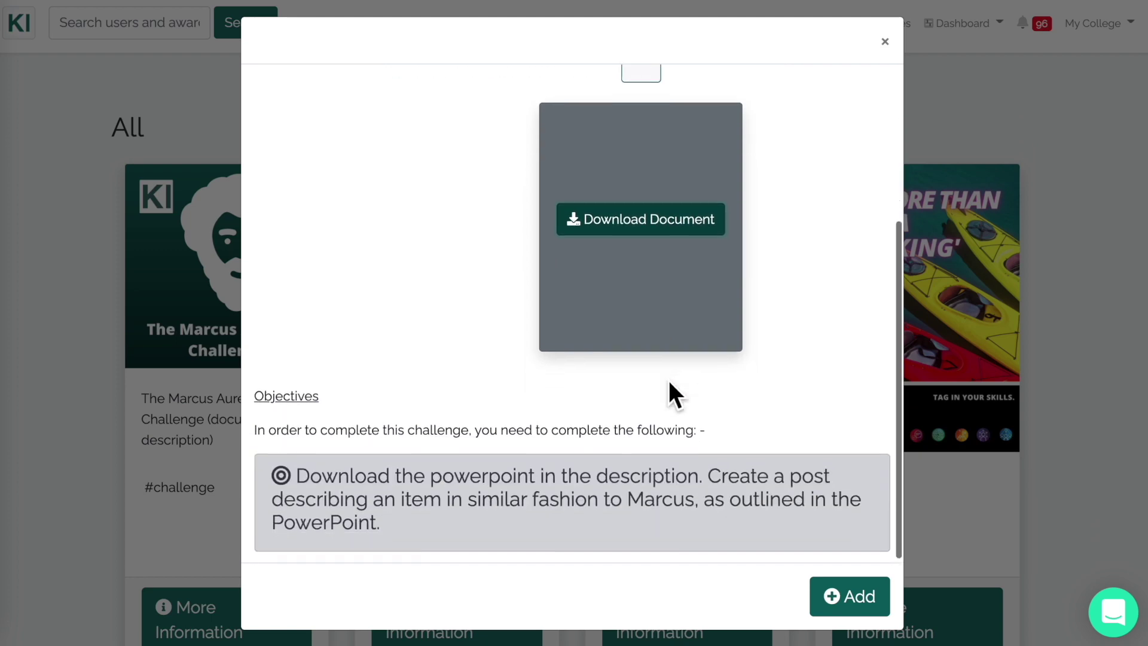
click(857, 596)
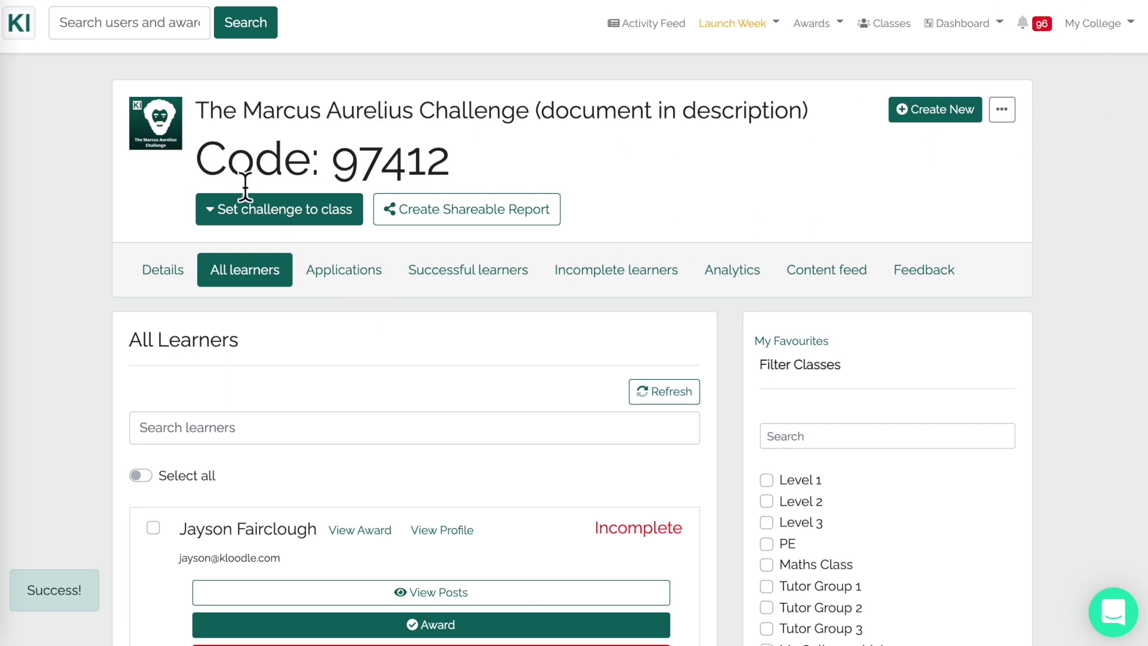
click(254, 210)
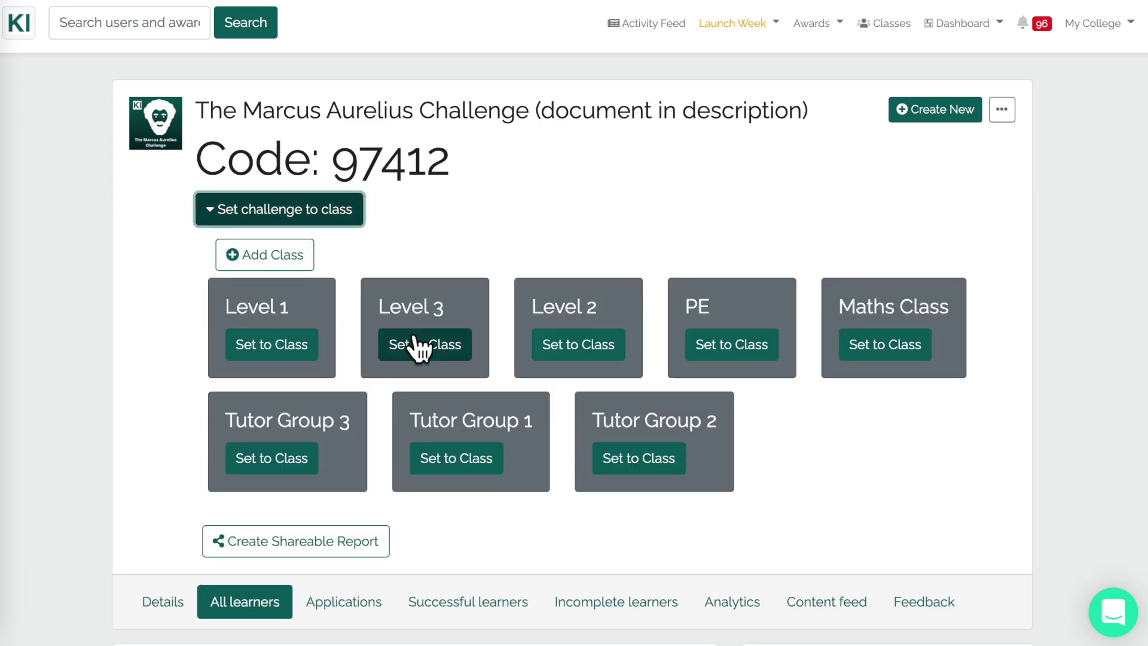
click(418, 345)
click(664, 231)
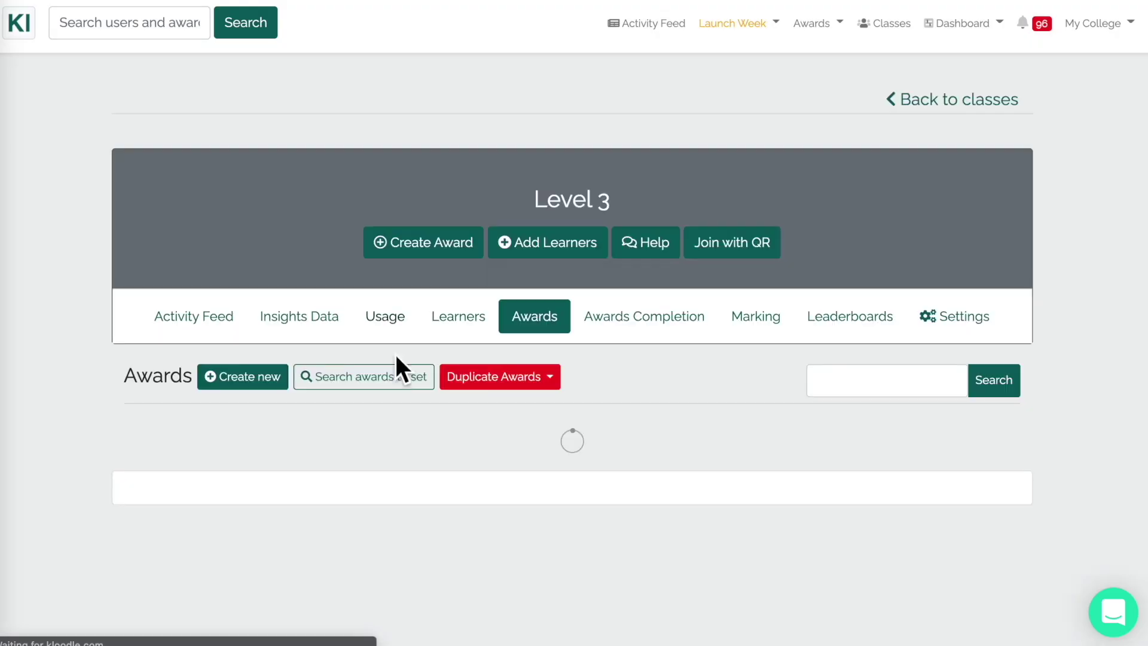
- Check the Level 3 Awards and Marking tabs, then reopen the catalogue via Awards > Awards
scroll(392, 366, down, 2)
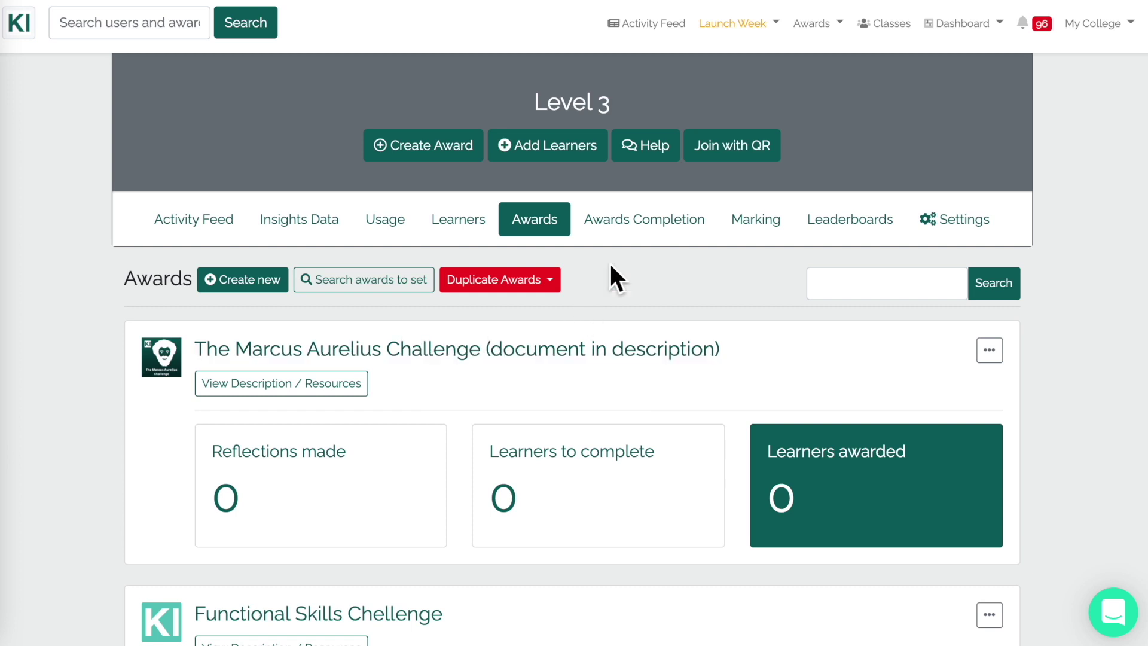
click(768, 225)
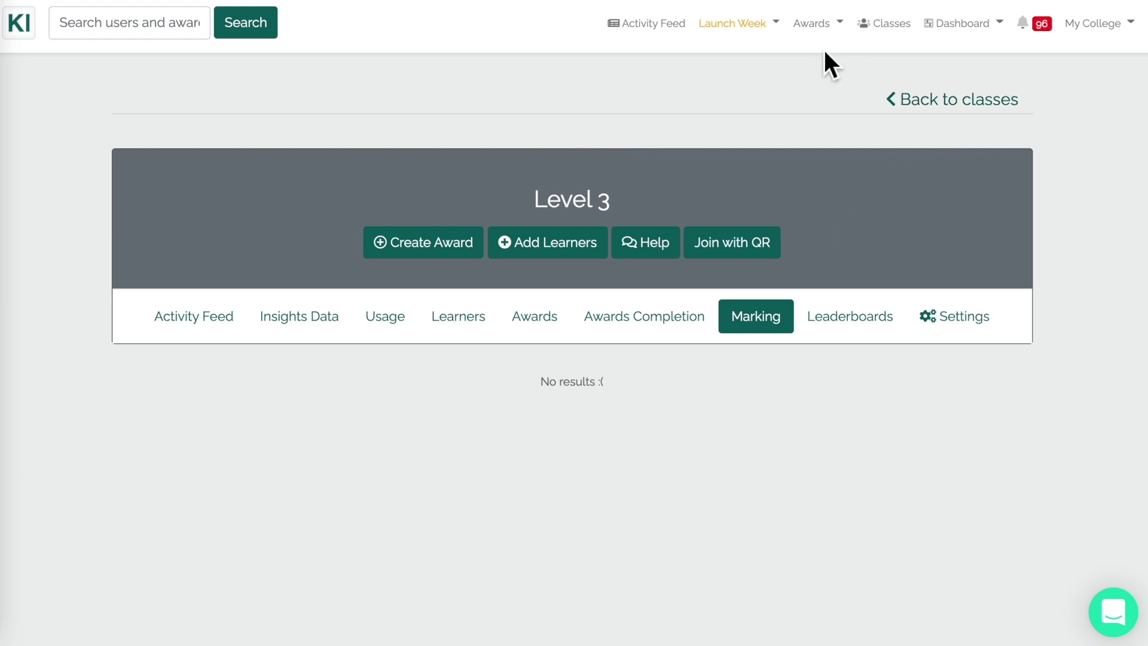
click(813, 24)
click(776, 63)
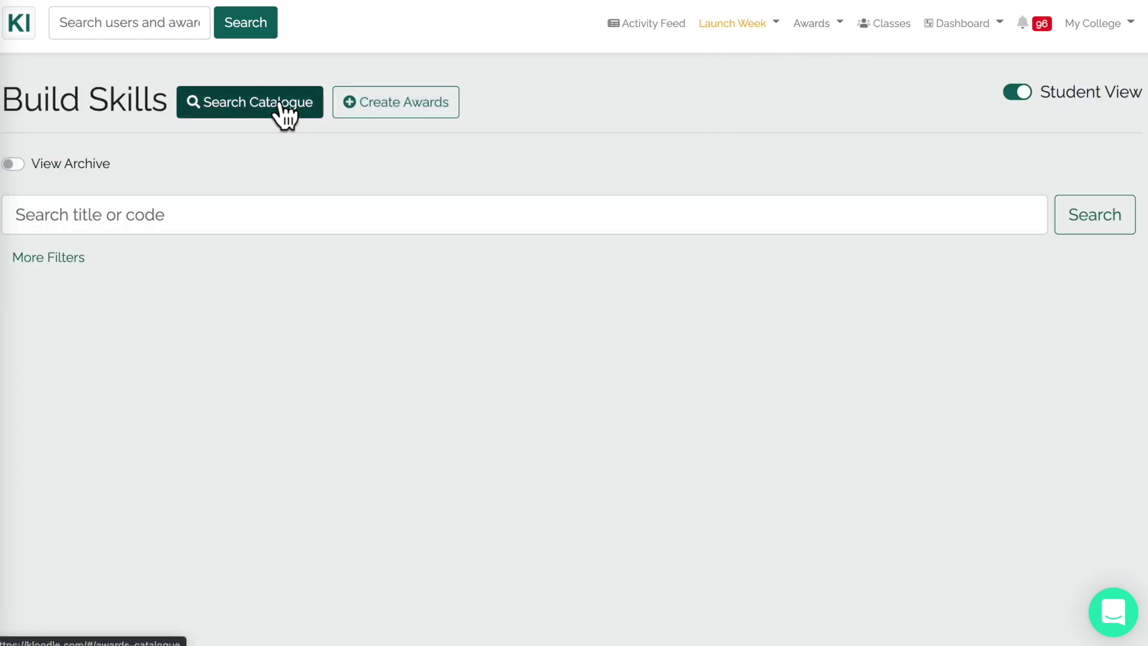
click(282, 113)
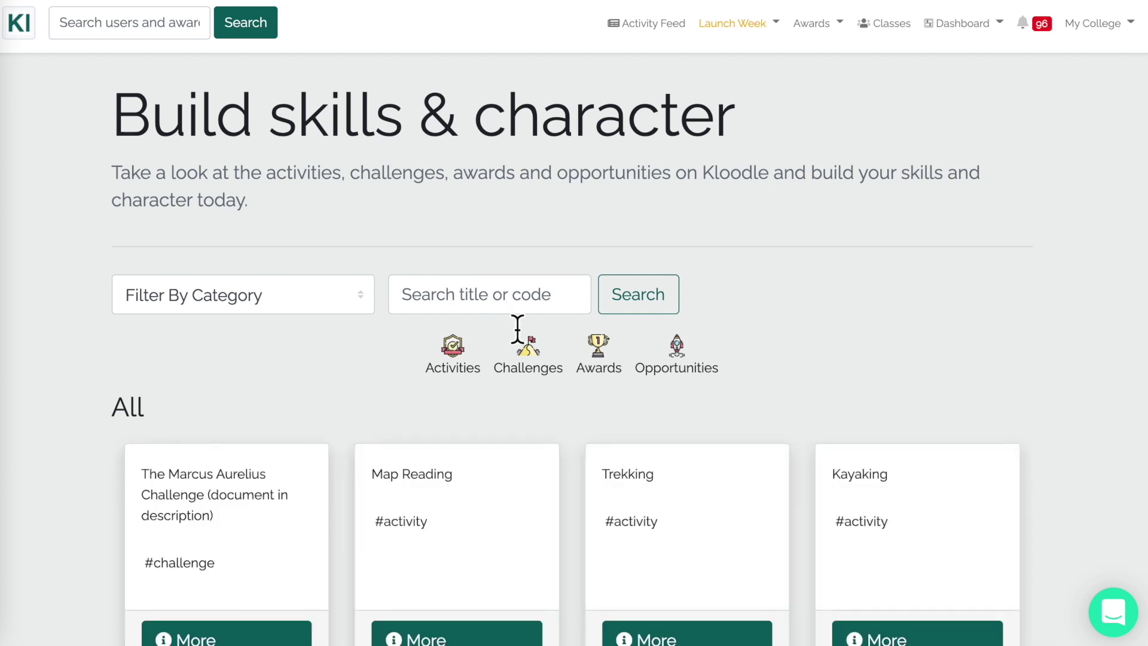
- Filter the catalogue to Awards, read The Kloodle Master Leader Award's description and add it
click(596, 352)
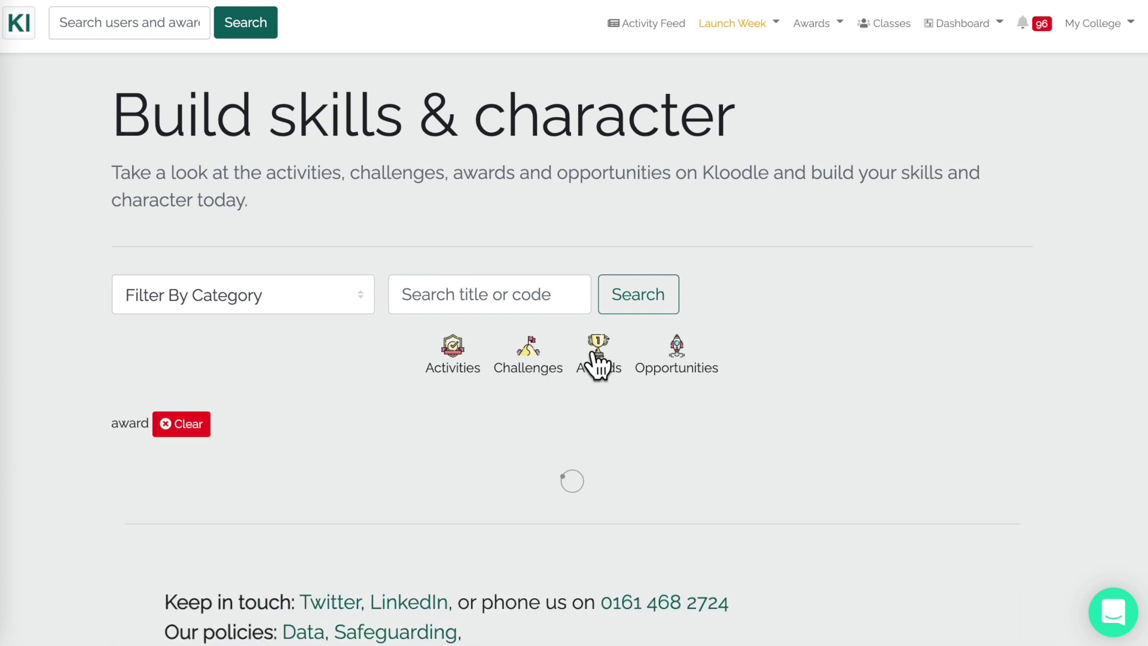
scroll(598, 366, down, 1)
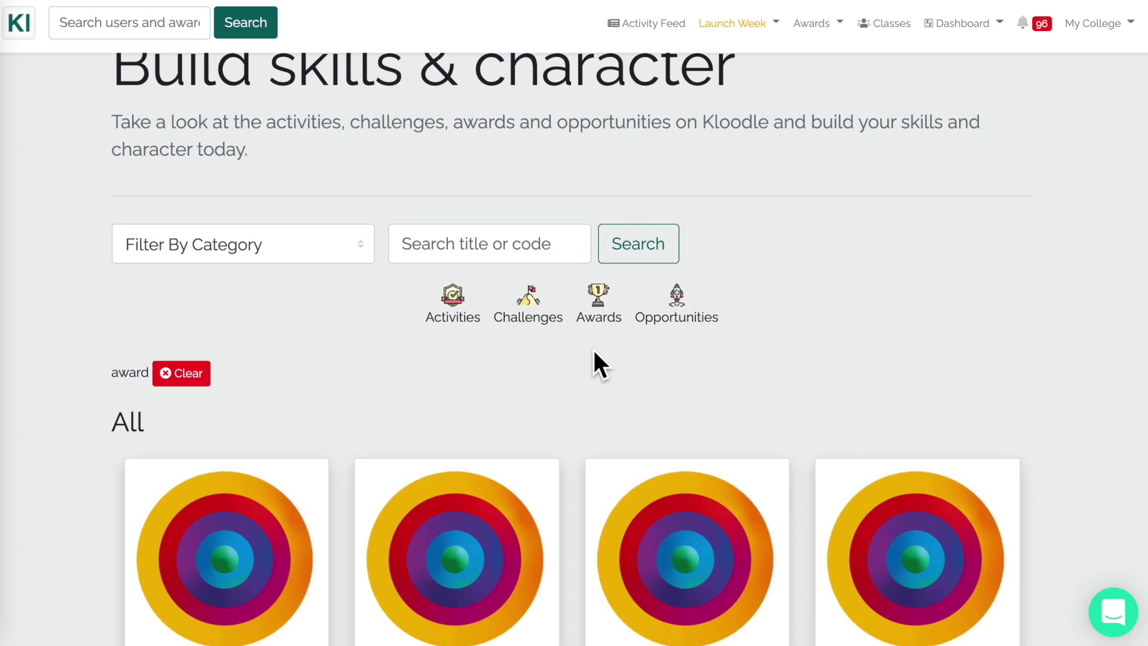
scroll(594, 351, down, 9)
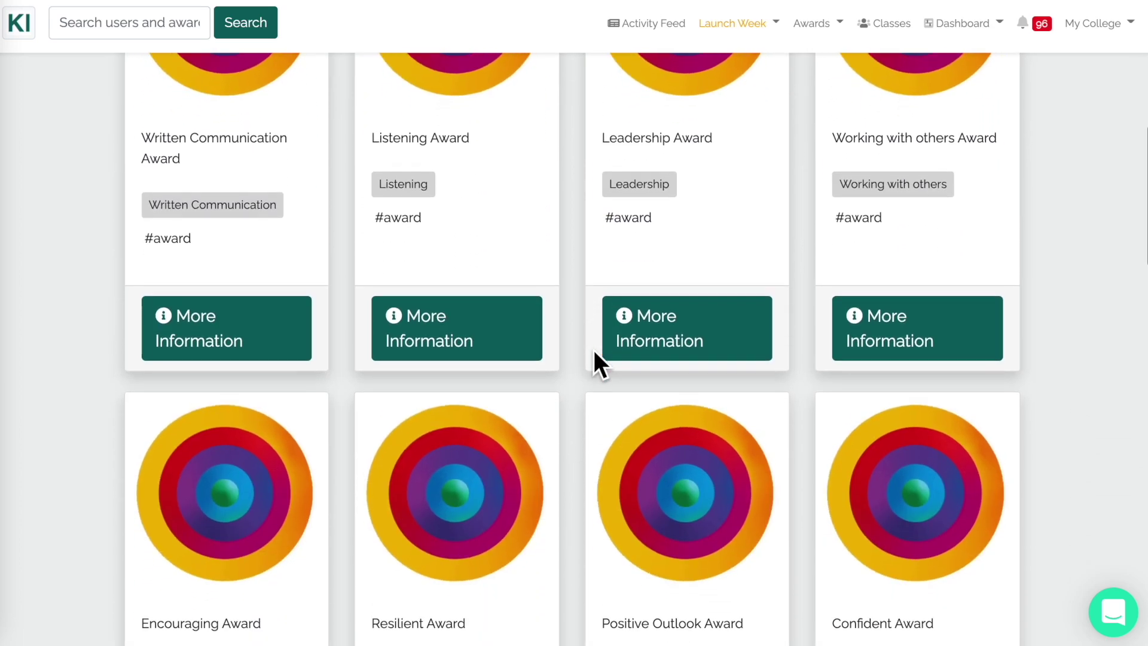
scroll(593, 350, down, 3)
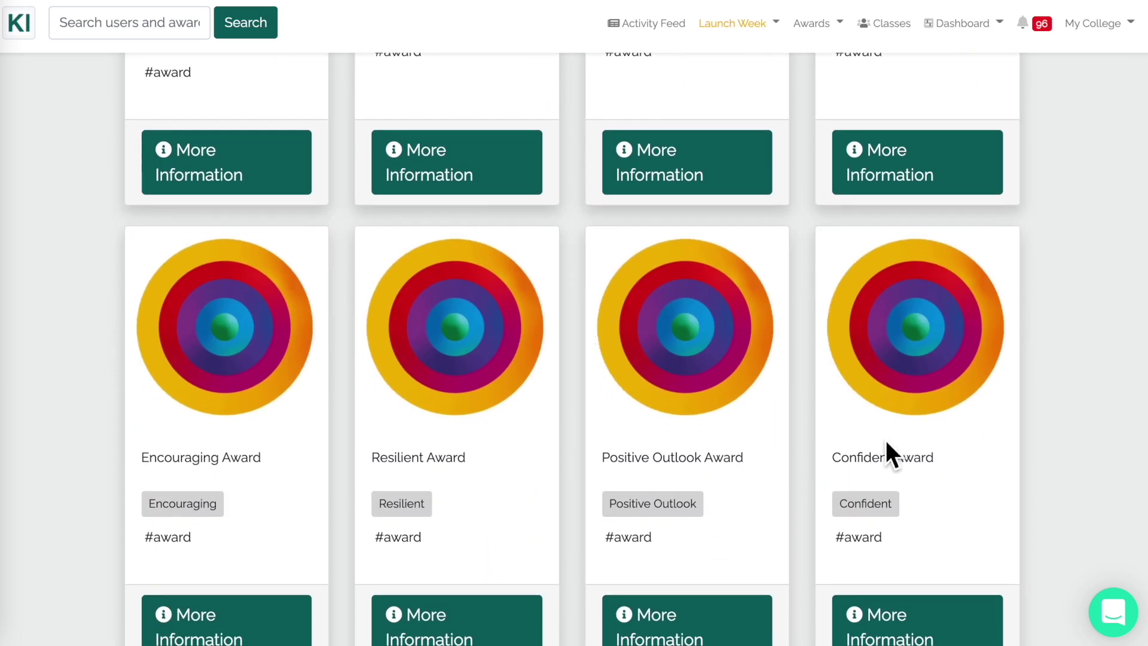
scroll(885, 440, down, 15)
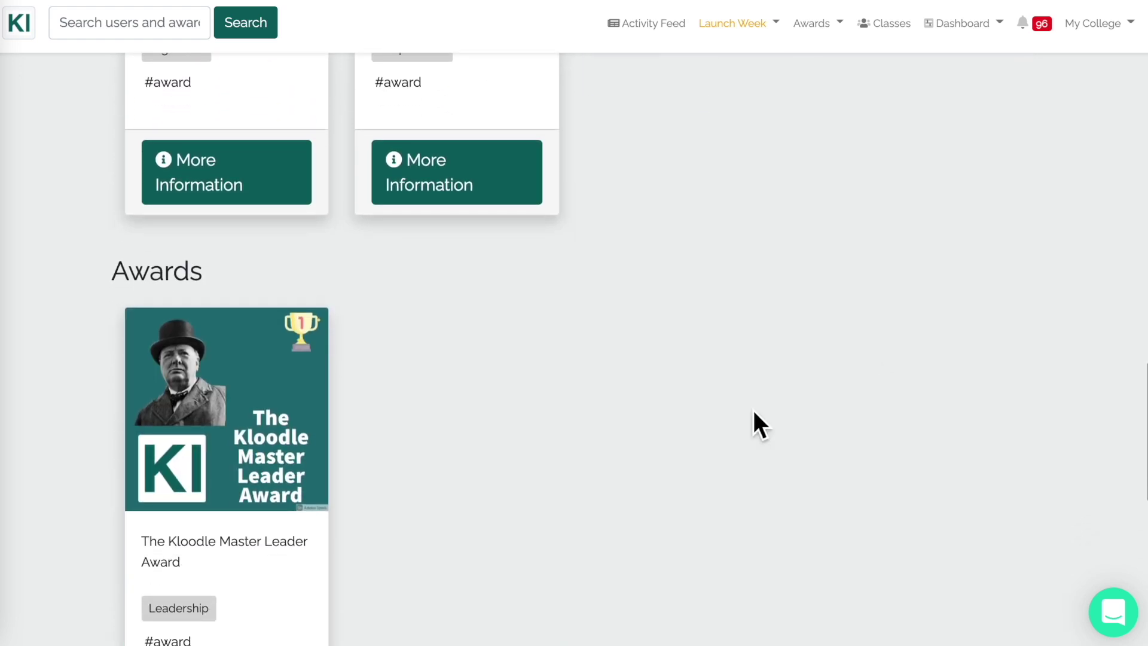
scroll(371, 469, down, 2)
click(257, 622)
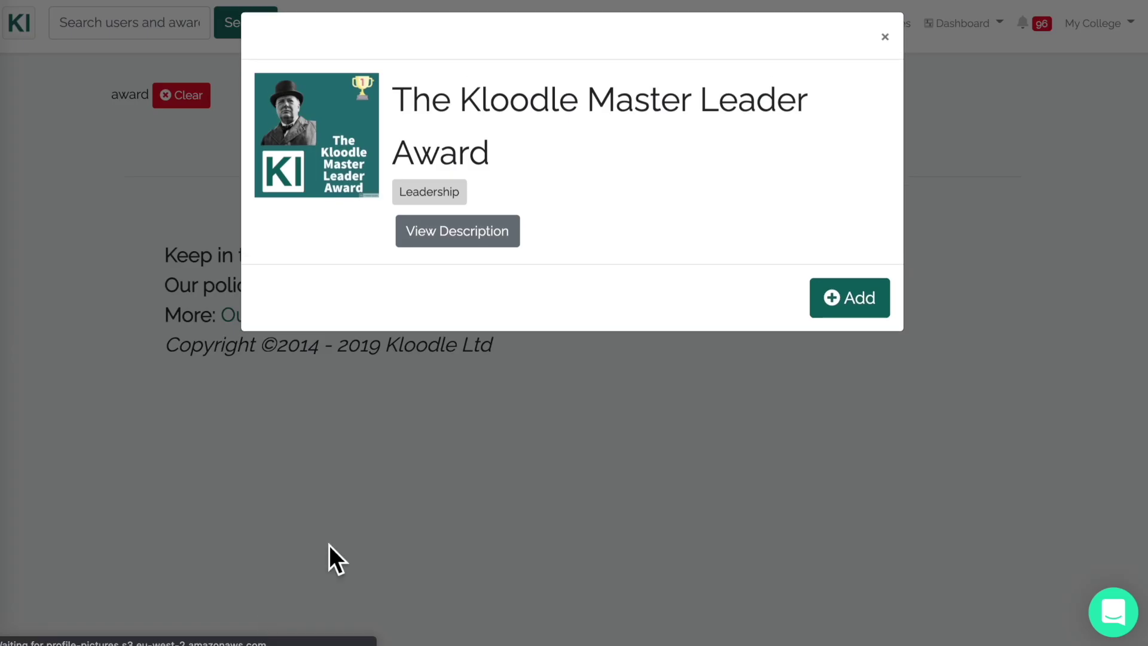
click(482, 239)
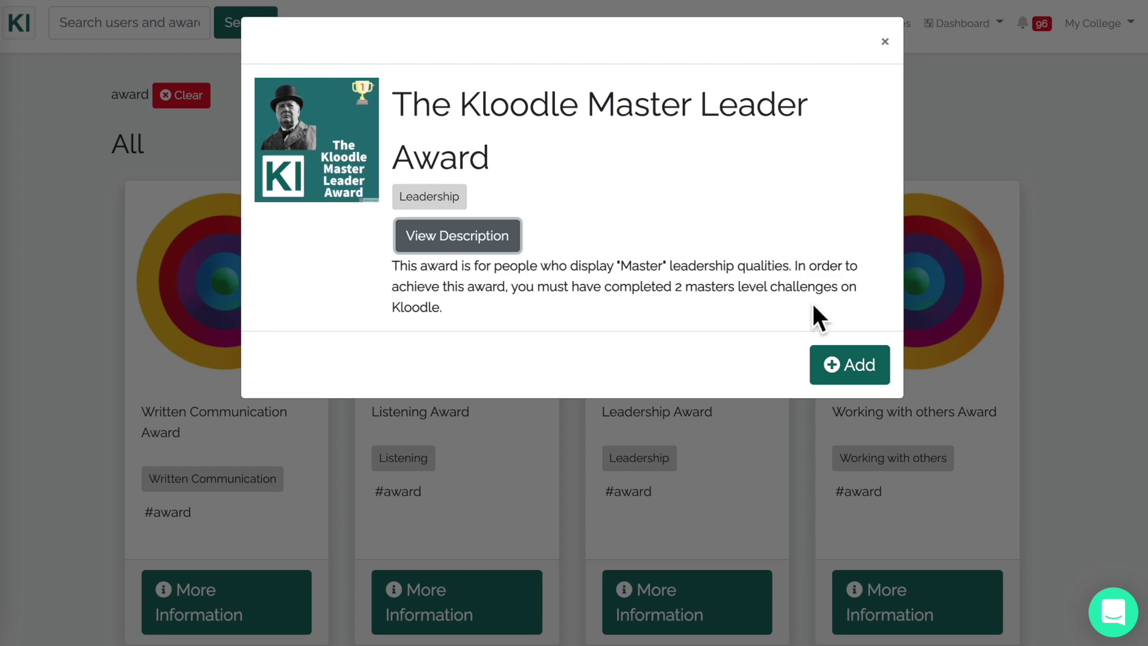
click(848, 366)
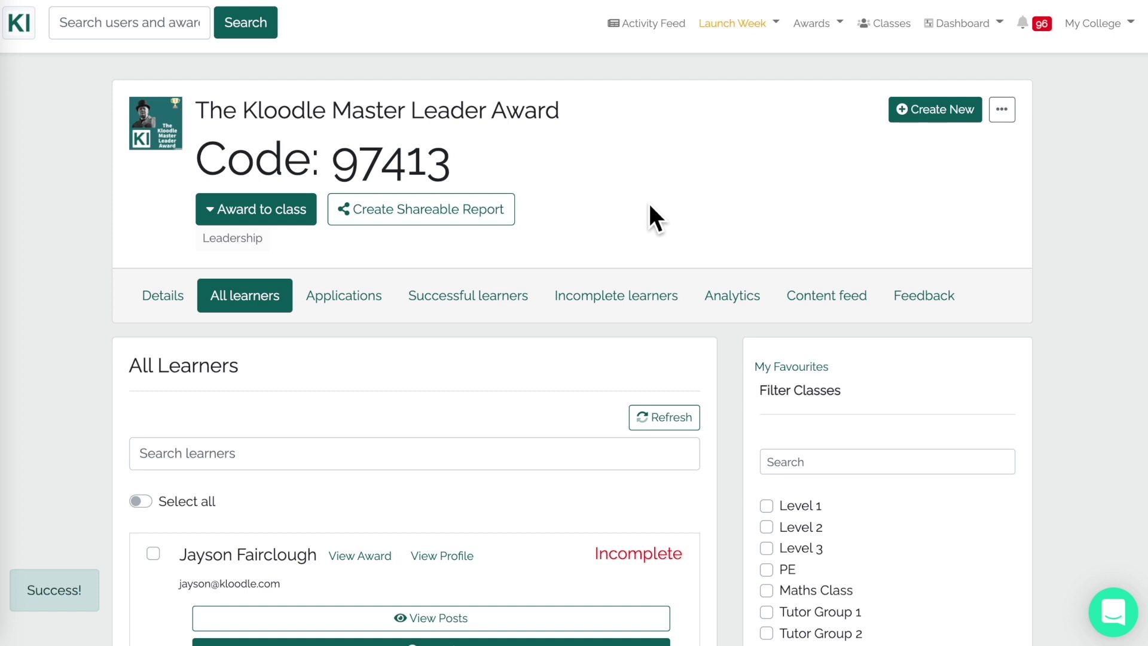
double_click(532, 114)
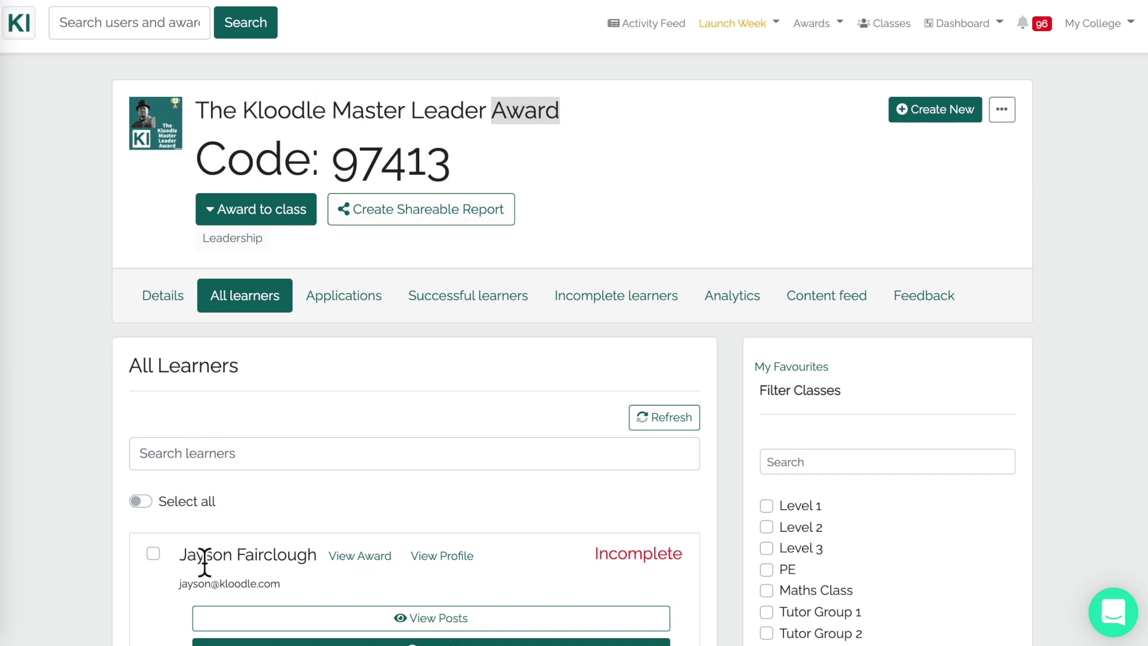
click(183, 36)
- Search the learner by first name and grant The Kloodle Master Leader Award with a typed reason
text(Jayson)
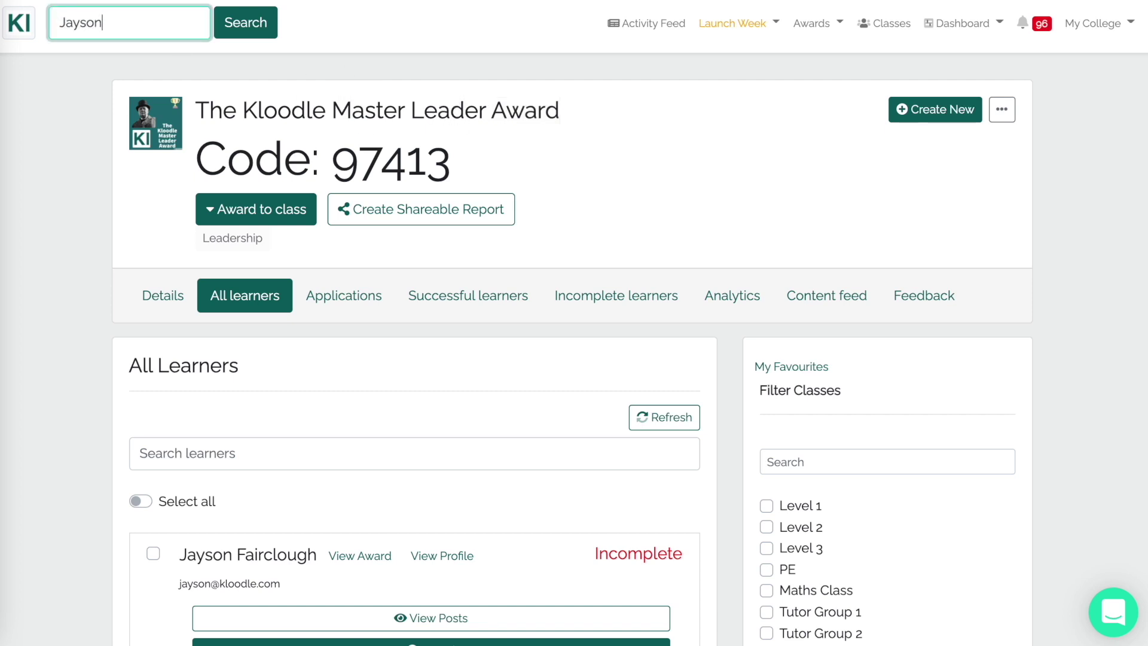
key(Return)
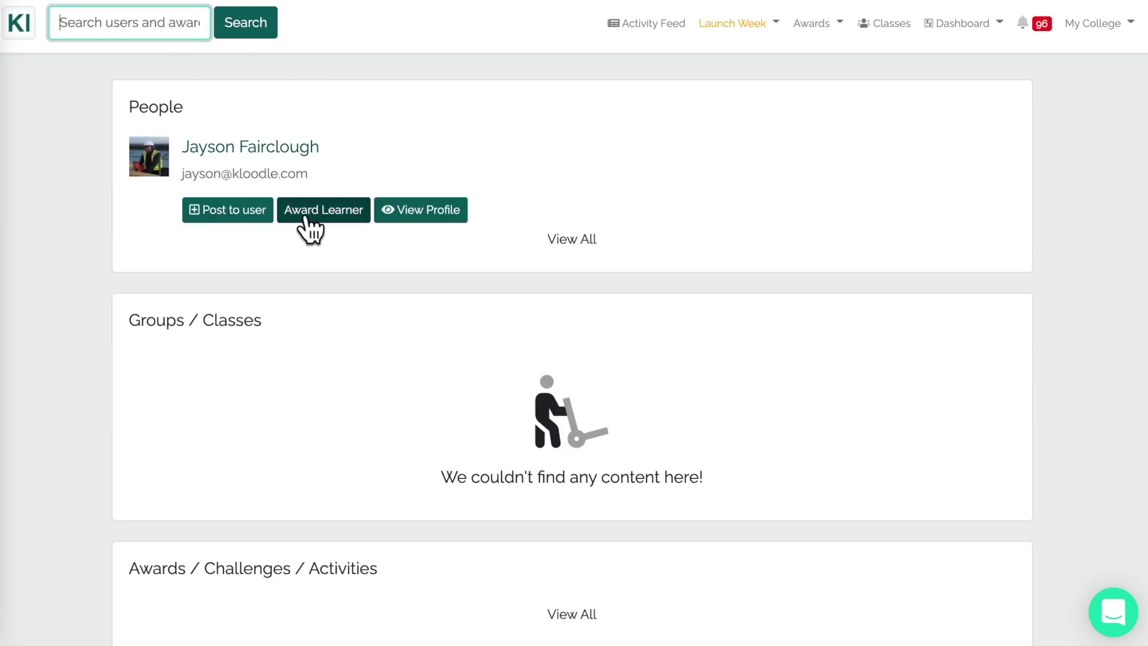
click(307, 216)
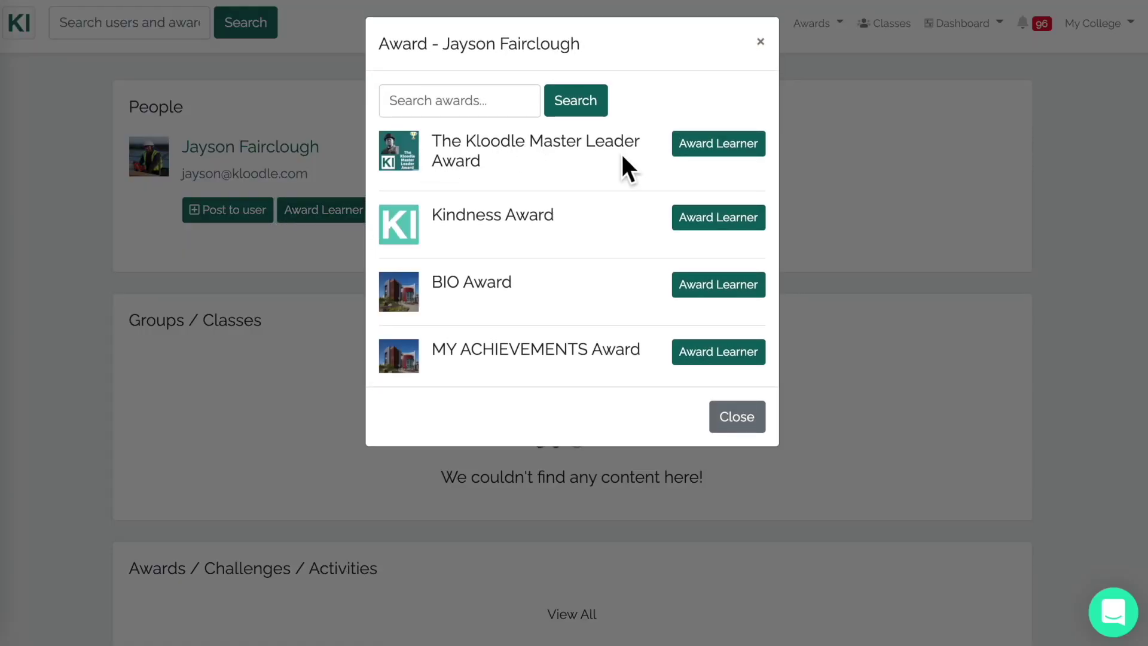
click(698, 149)
click(589, 192)
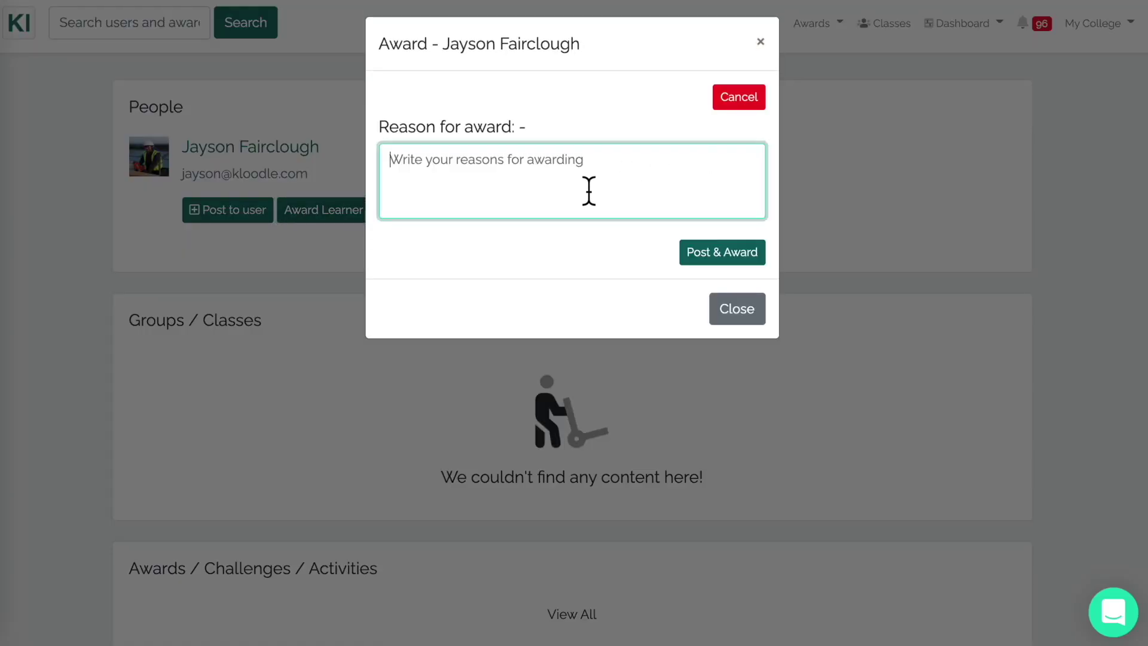
text(Jayson displayed......)
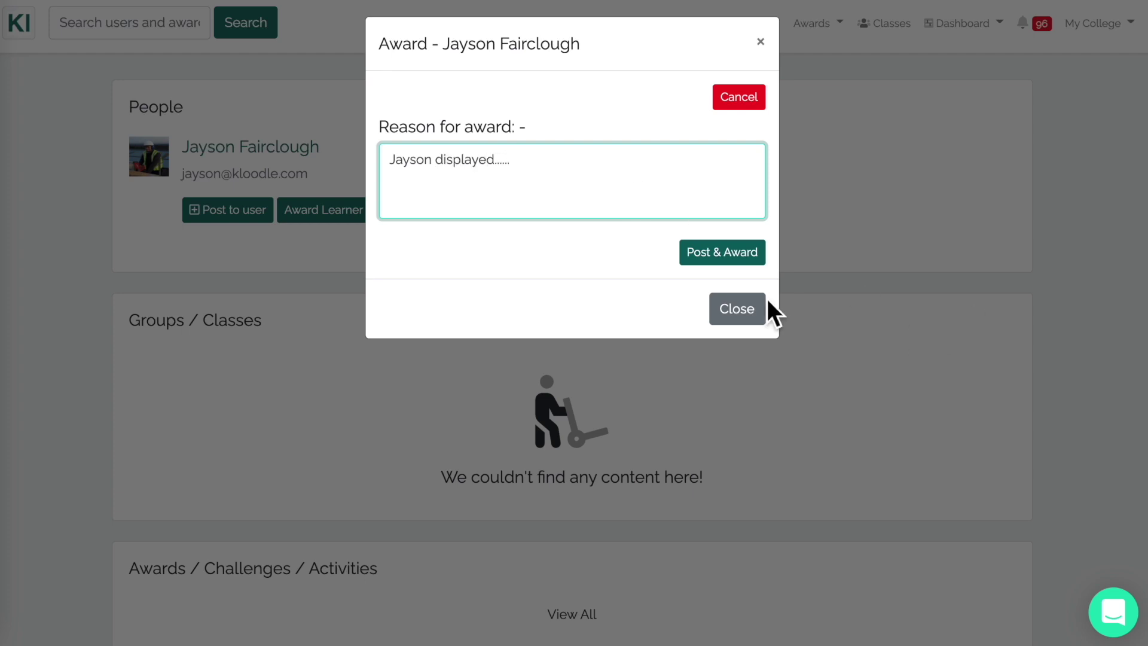
click(719, 255)
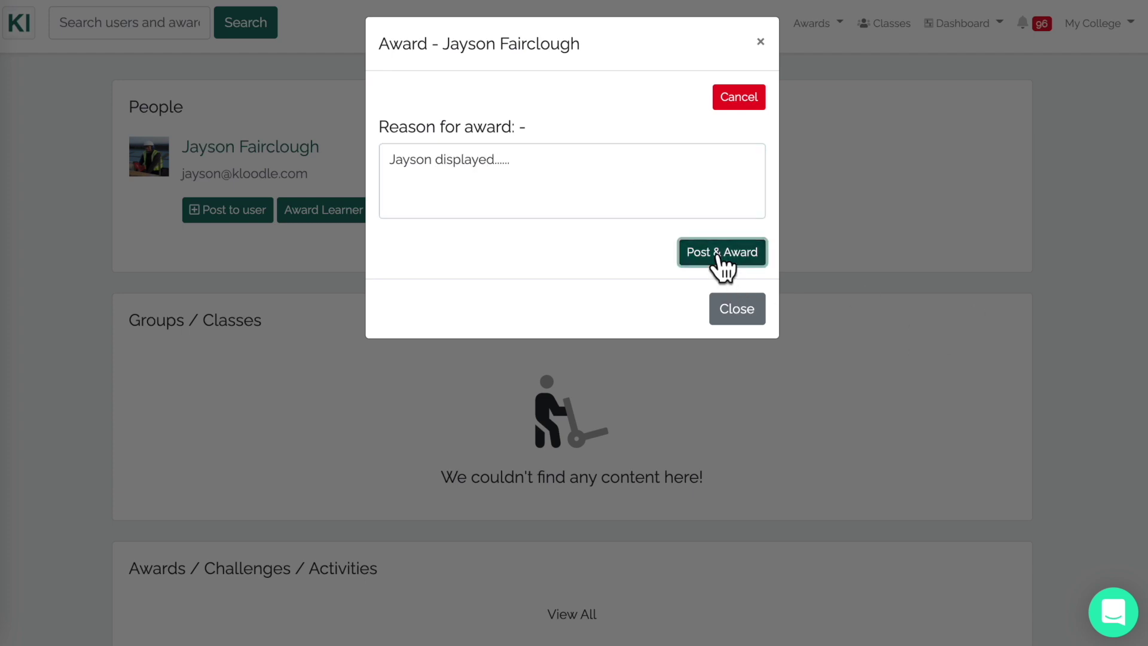
- View the new award on the learner's profile, then return to the Build Skills awards page
click(715, 272)
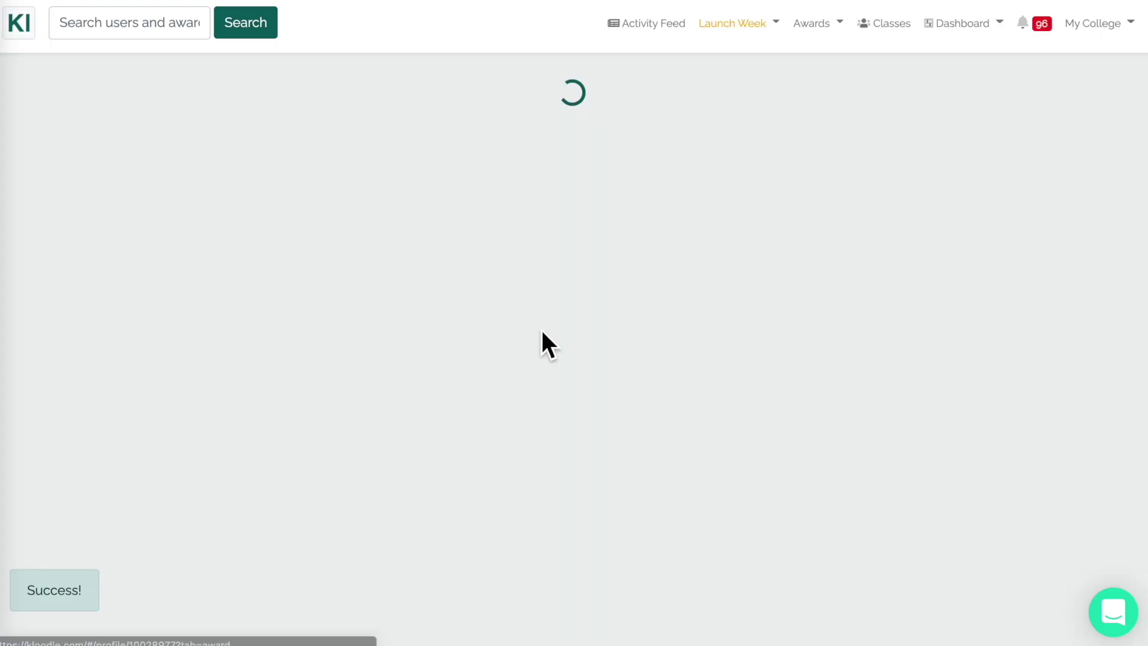
scroll(370, 418, down, 2)
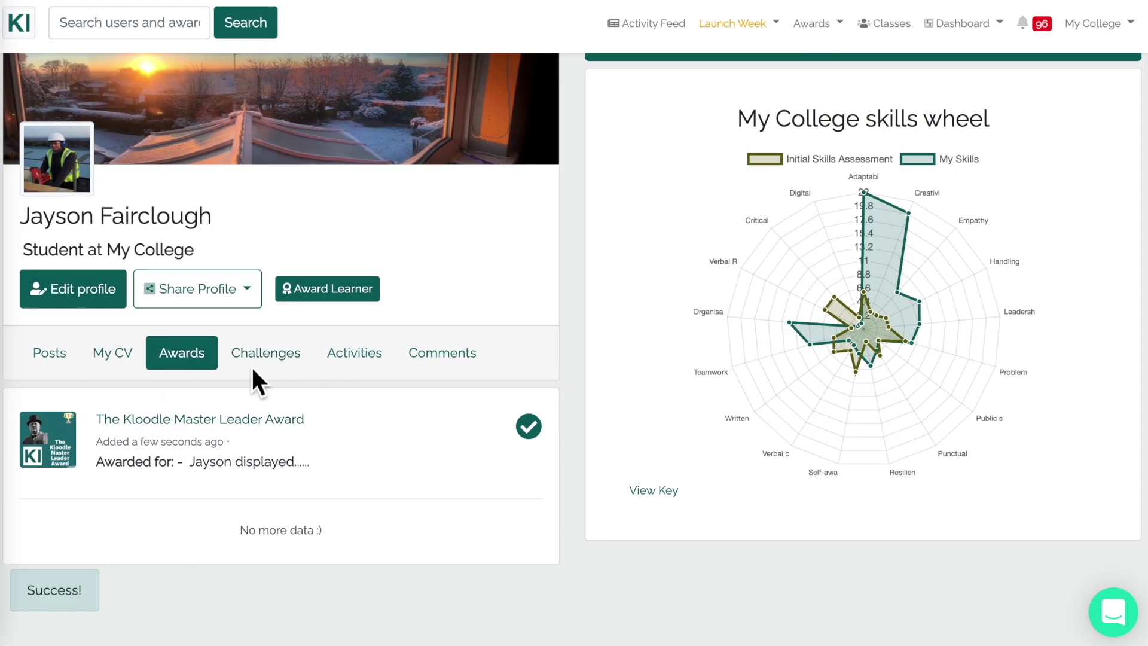
click(814, 25)
click(781, 60)
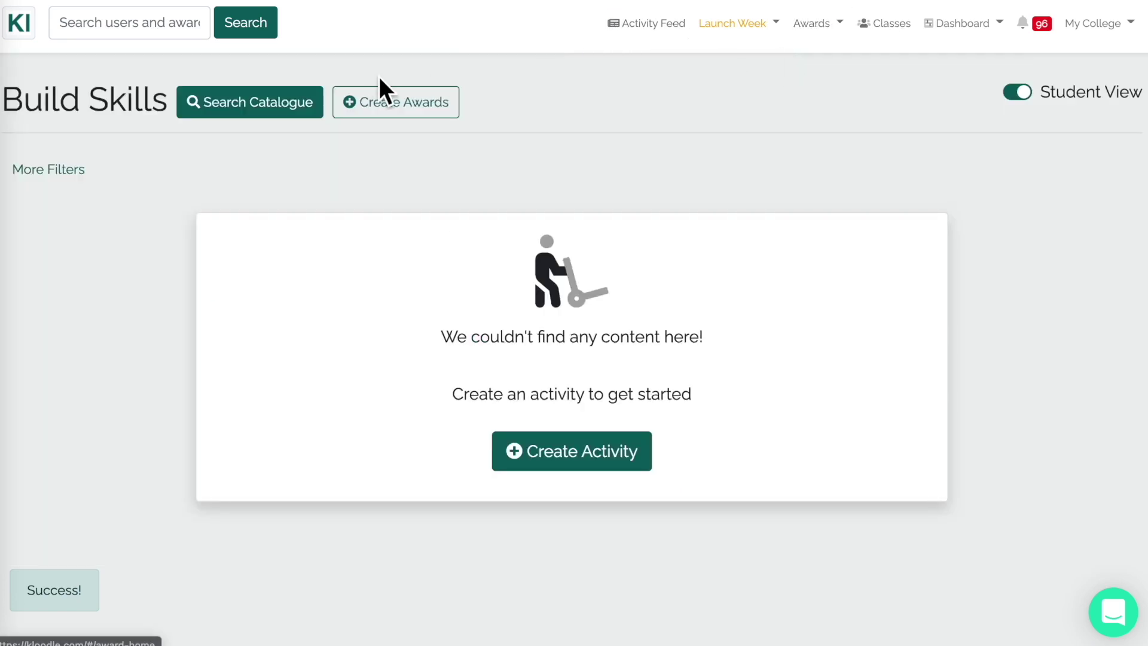
- Open the catalogue, filter to Awards then Challenges, and view the Organise a football match challenge
click(287, 113)
scroll(363, 317, down, 1)
click(595, 326)
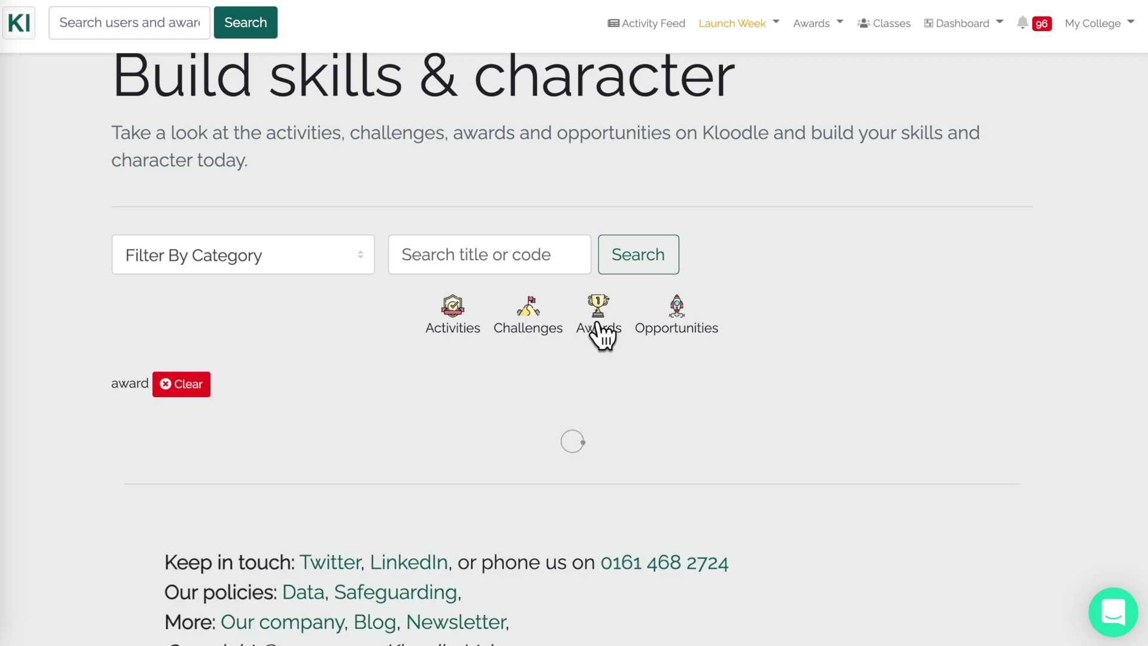
scroll(589, 354, down, 7)
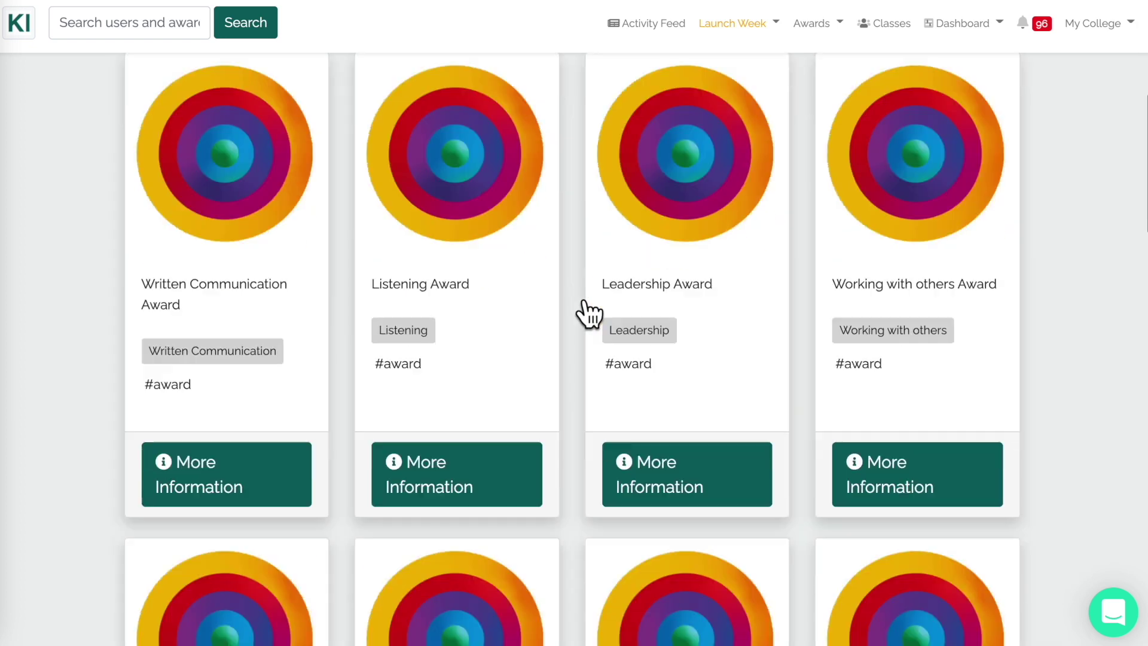
scroll(615, 231, up, 5)
scroll(602, 239, up, 1)
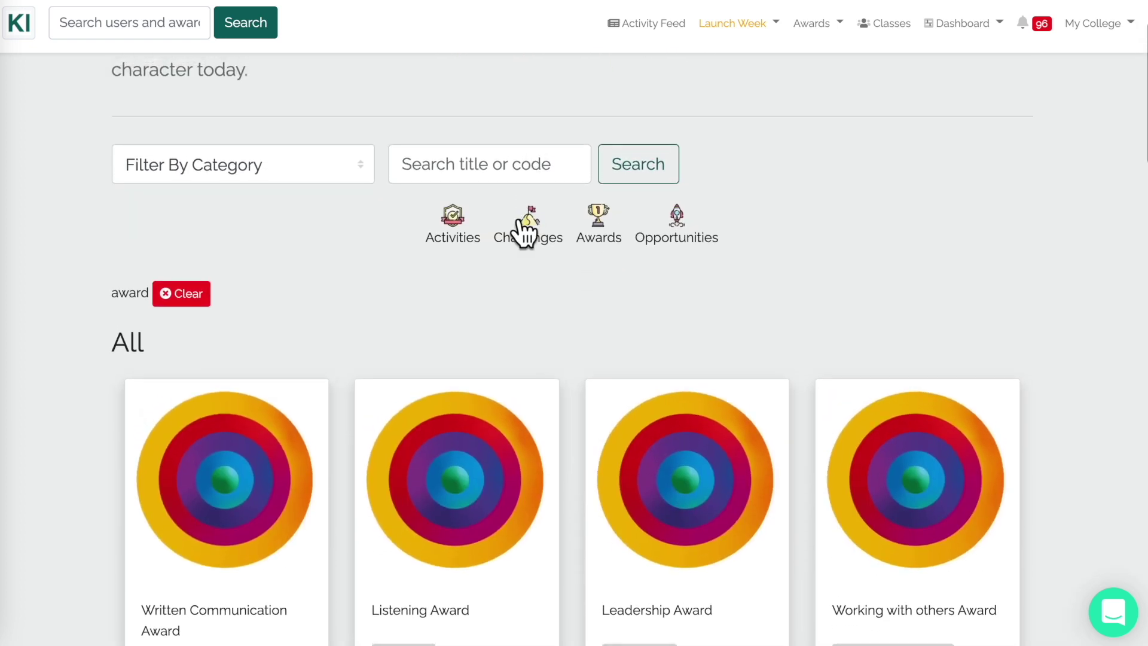
click(526, 225)
scroll(580, 421, down, 4)
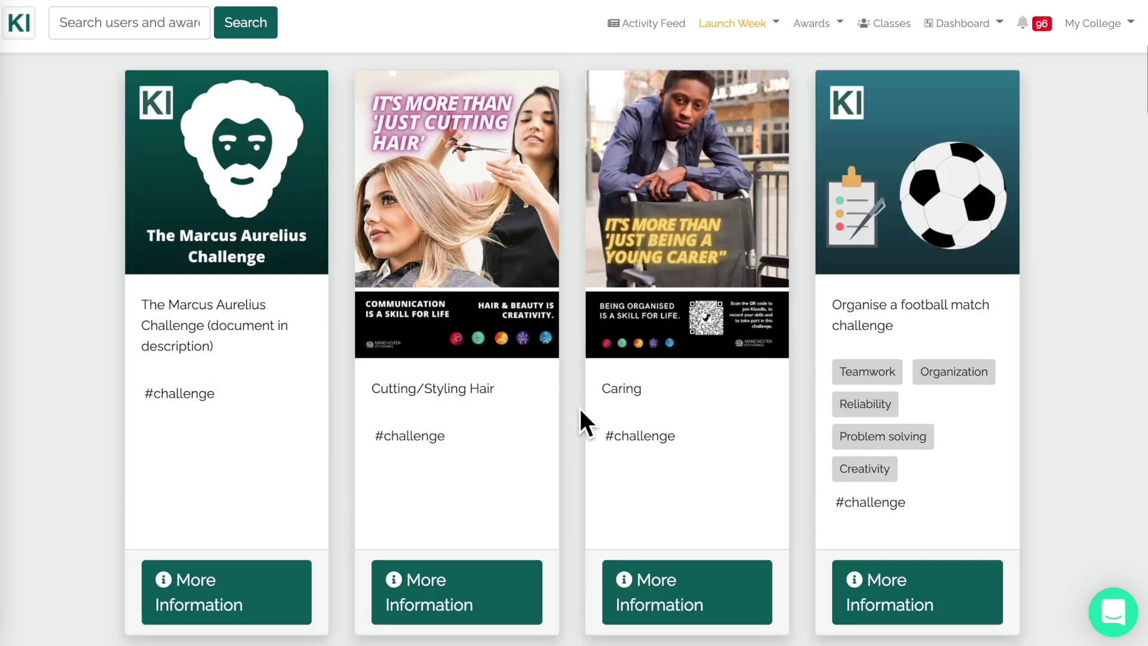
scroll(808, 454, down, 1)
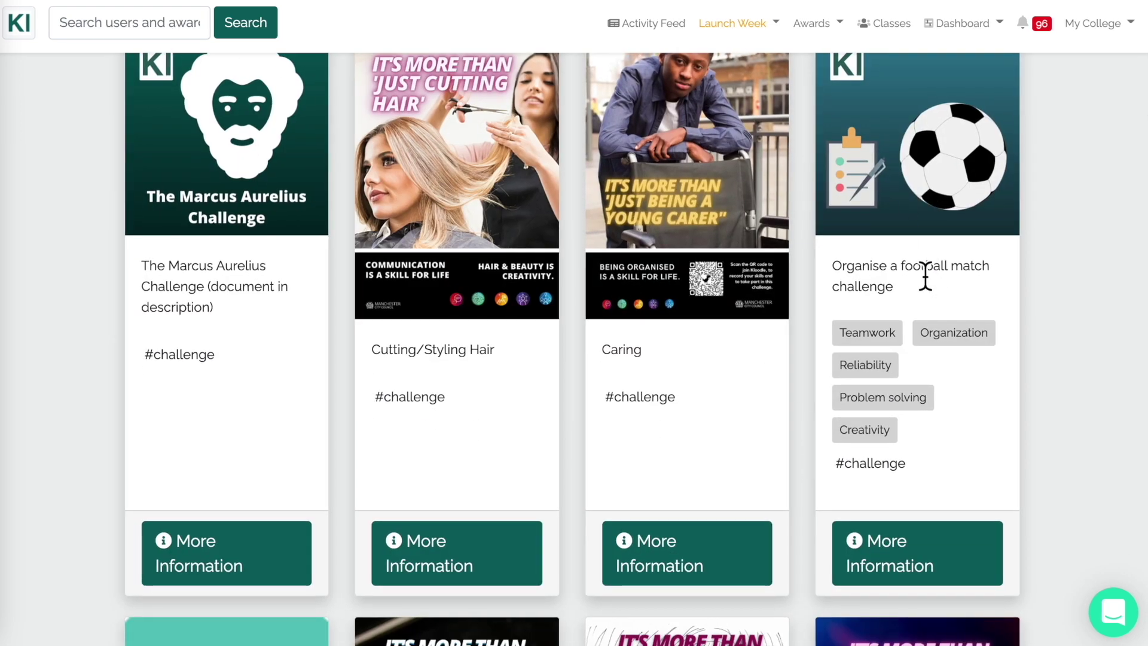
click(904, 567)
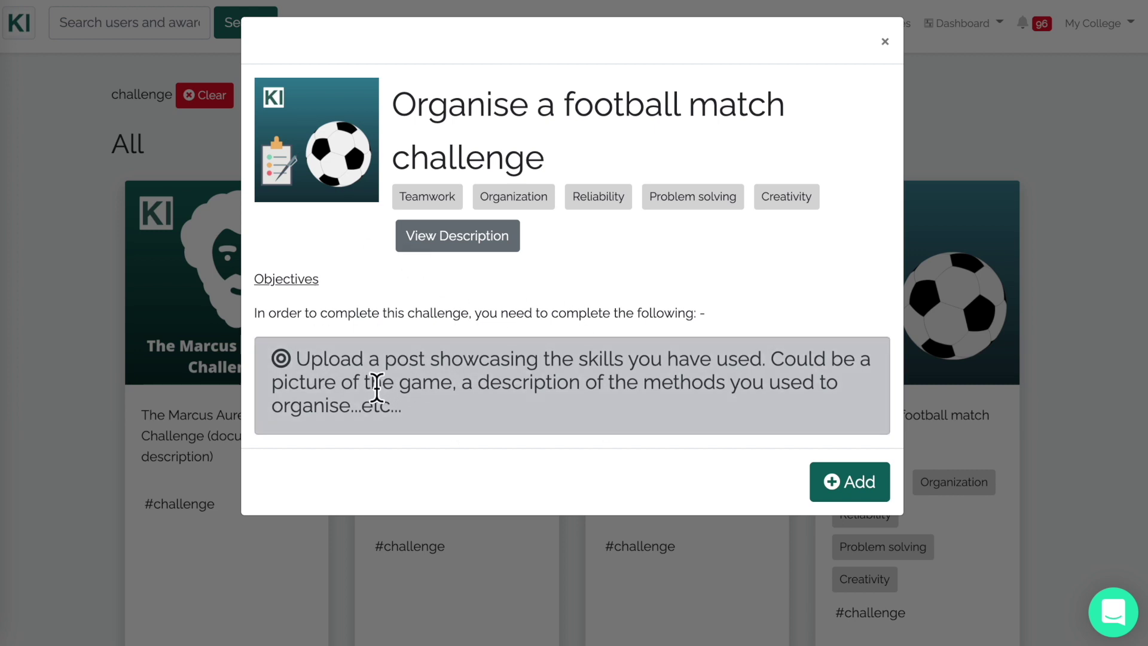
- Close the challenge details and browse the catalogue filtered to Activities
click(891, 45)
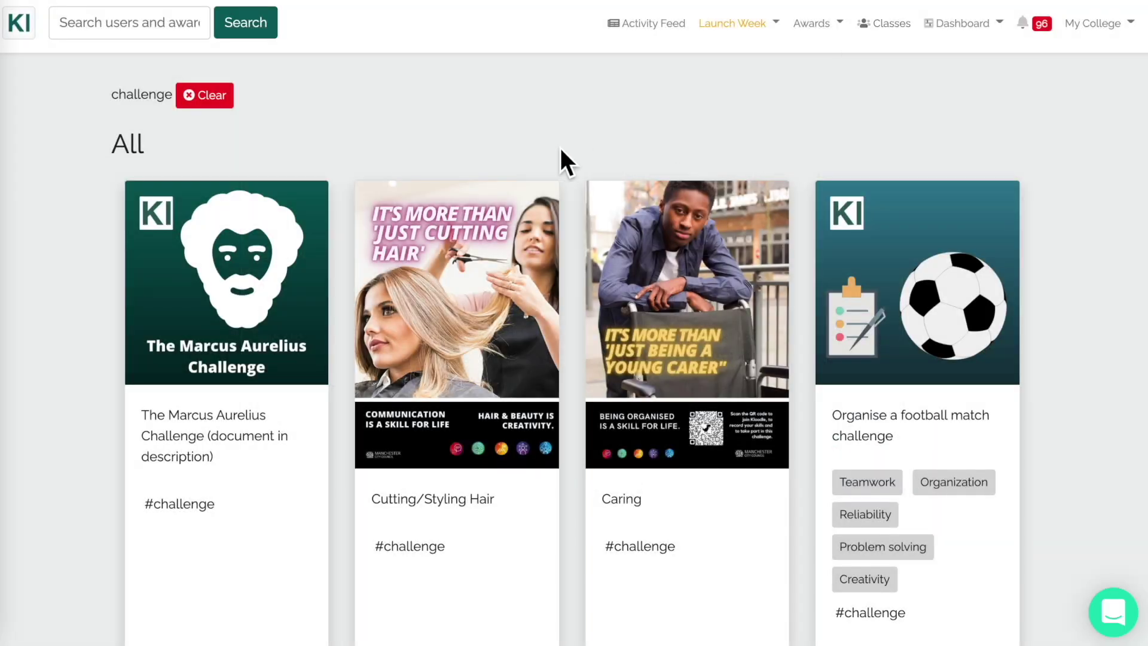
scroll(559, 153, up, 3)
click(460, 245)
scroll(502, 346, down, 5)
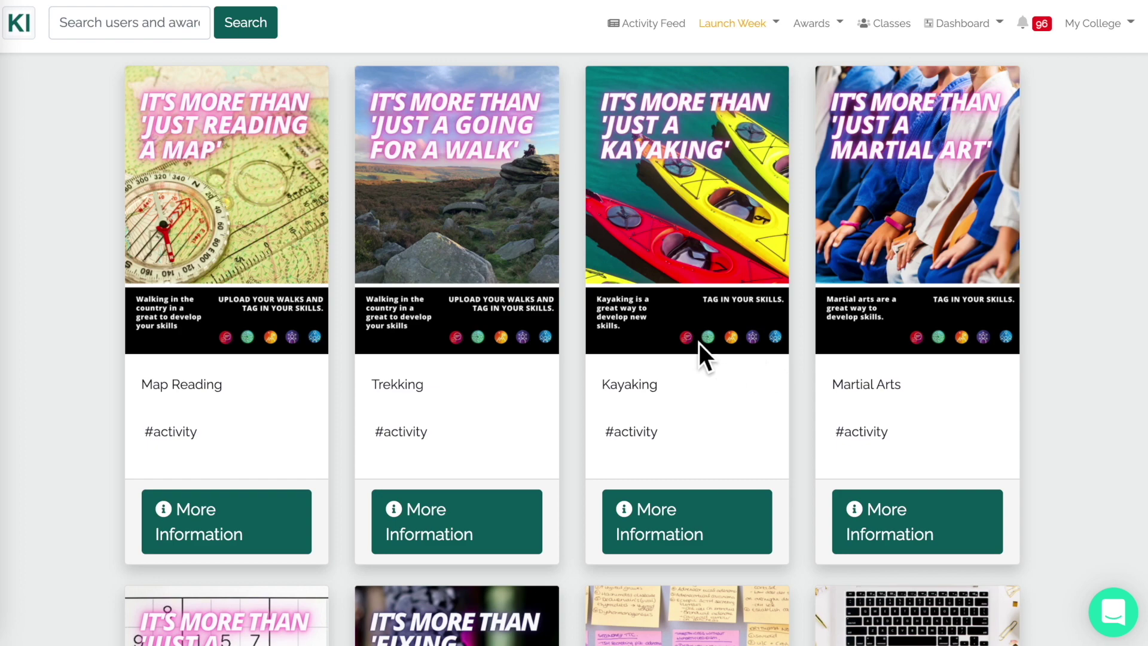
scroll(658, 396, down, 2)
double_click(423, 265)
scroll(475, 325, down, 3)
scroll(476, 324, up, 8)
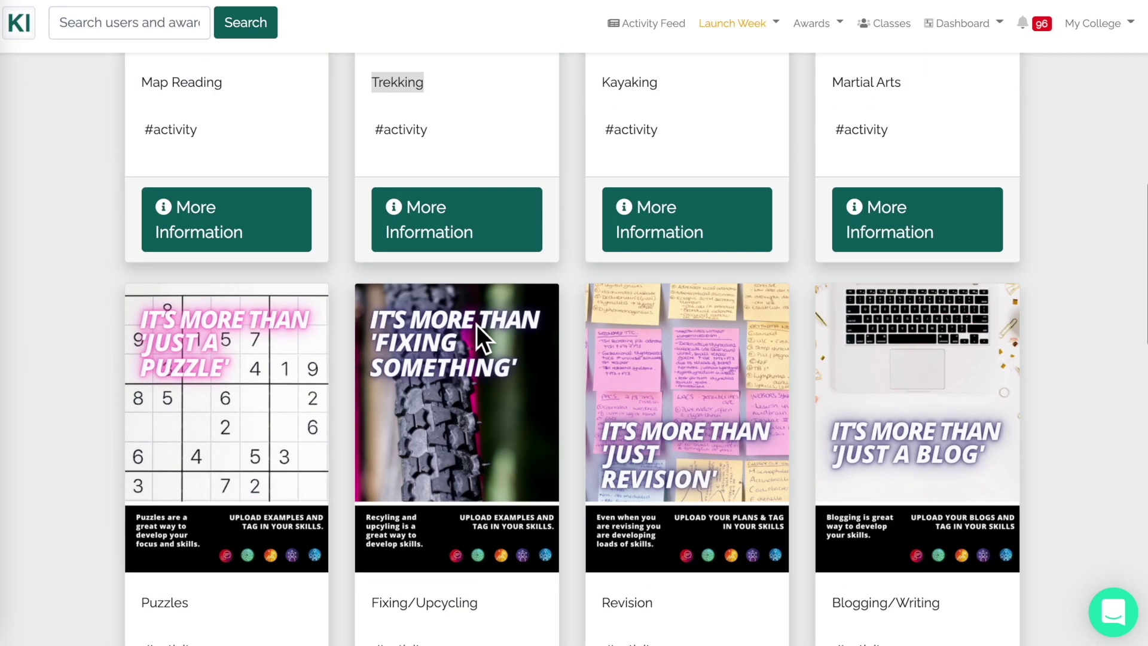
scroll(476, 325, up, 4)
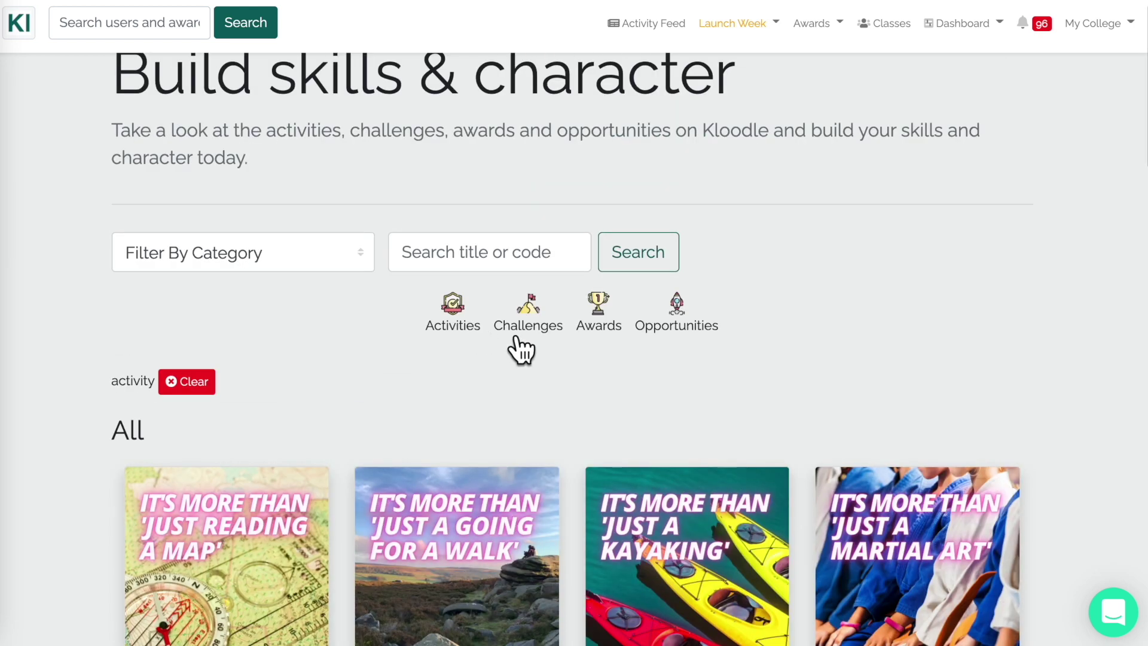
- Filter the catalogue to Opportunities and scroll through the apprenticeships and careers talks
click(706, 326)
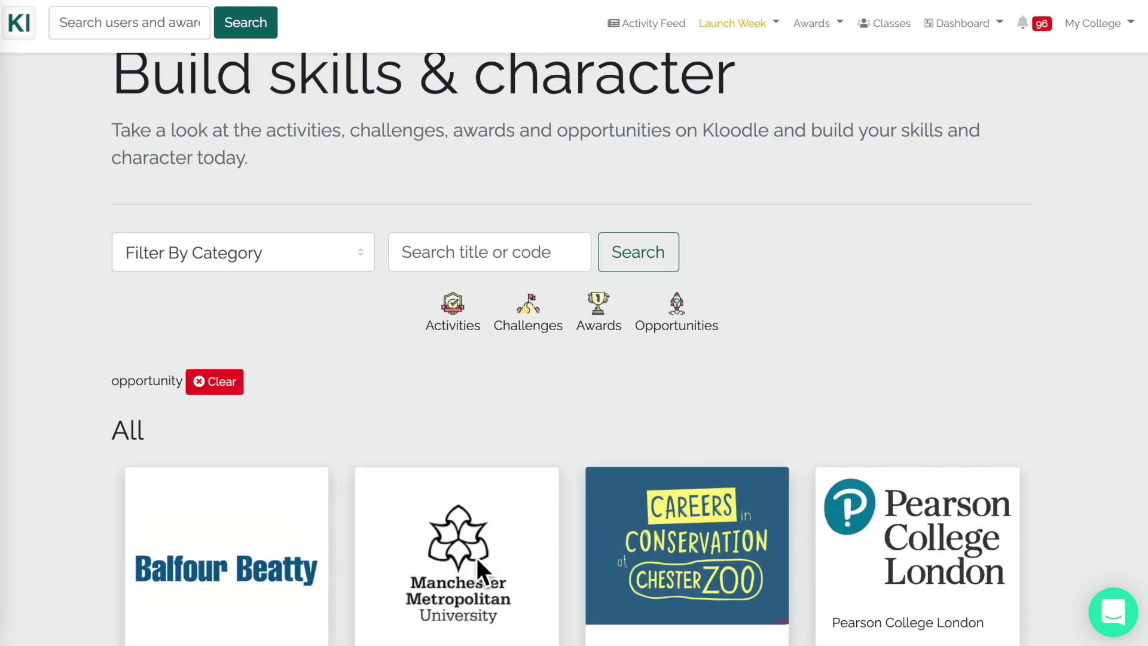
scroll(476, 557, down, 2)
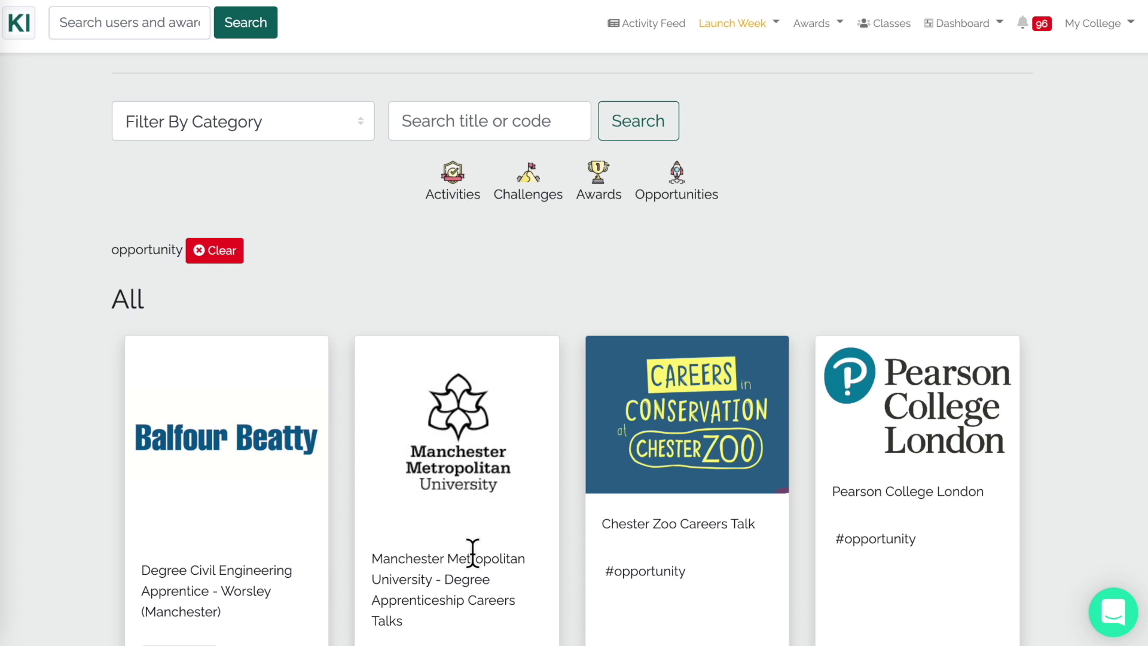
scroll(472, 551, down, 3)
scroll(689, 363, up, 2)
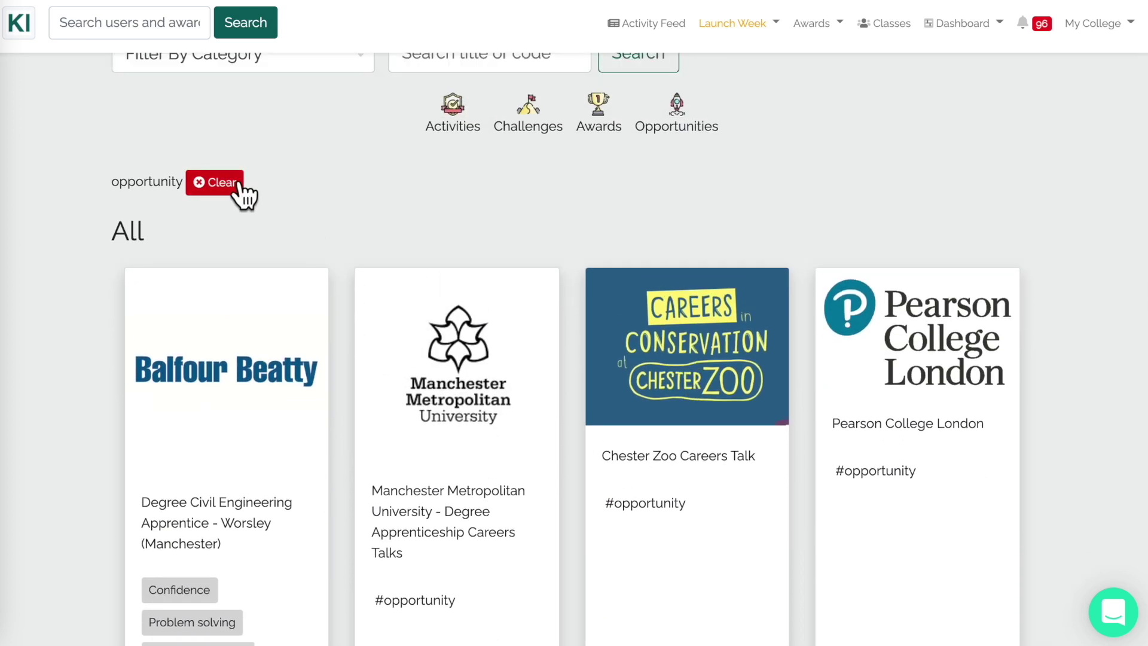
scroll(239, 183, up, 1)
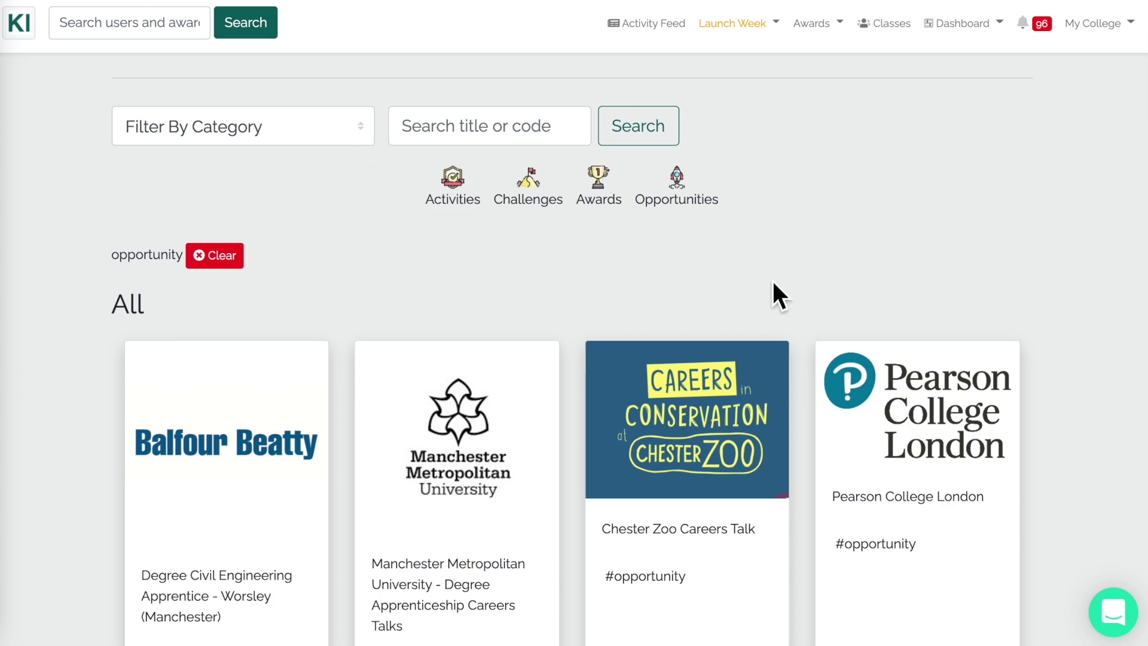
scroll(772, 281, up, 2)
- From the challenges catalogue, add The Marcus Aurelius Challenge, opening its page with code 97412
click(510, 309)
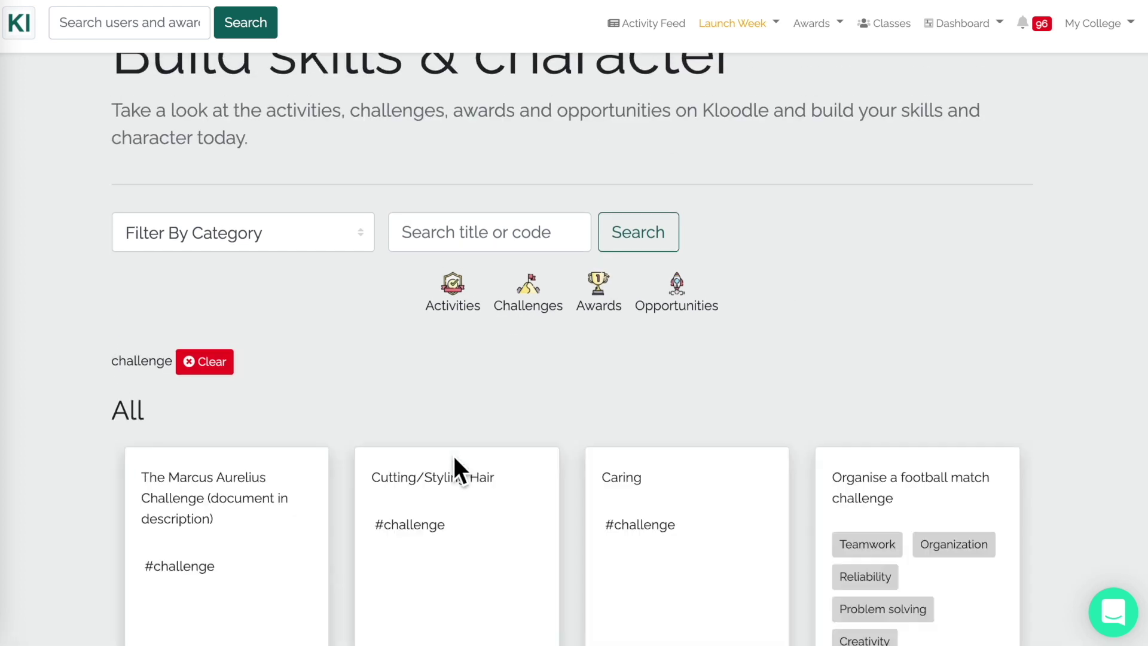
scroll(454, 458, down, 1)
scroll(454, 458, up, 2)
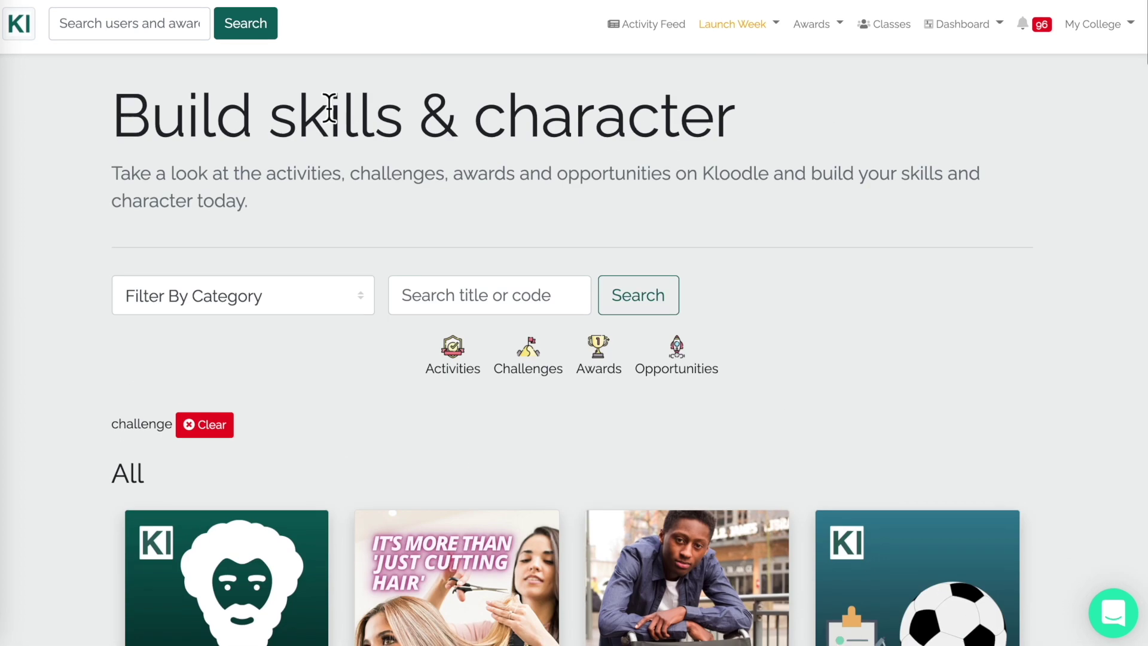
scroll(364, 419, down, 9)
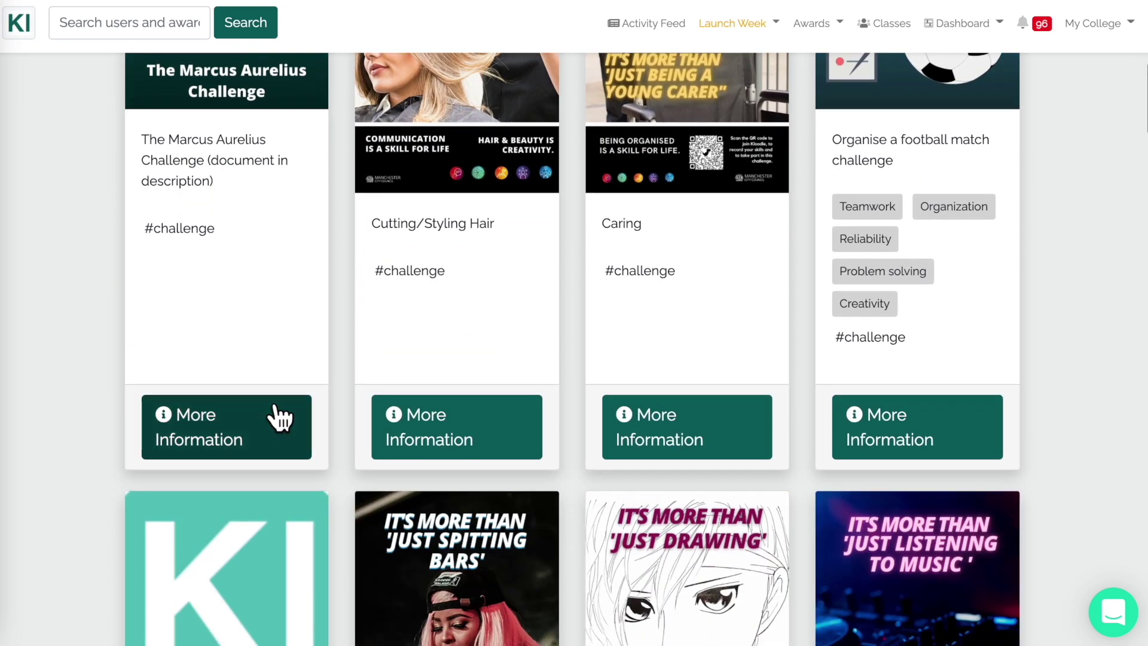
click(276, 412)
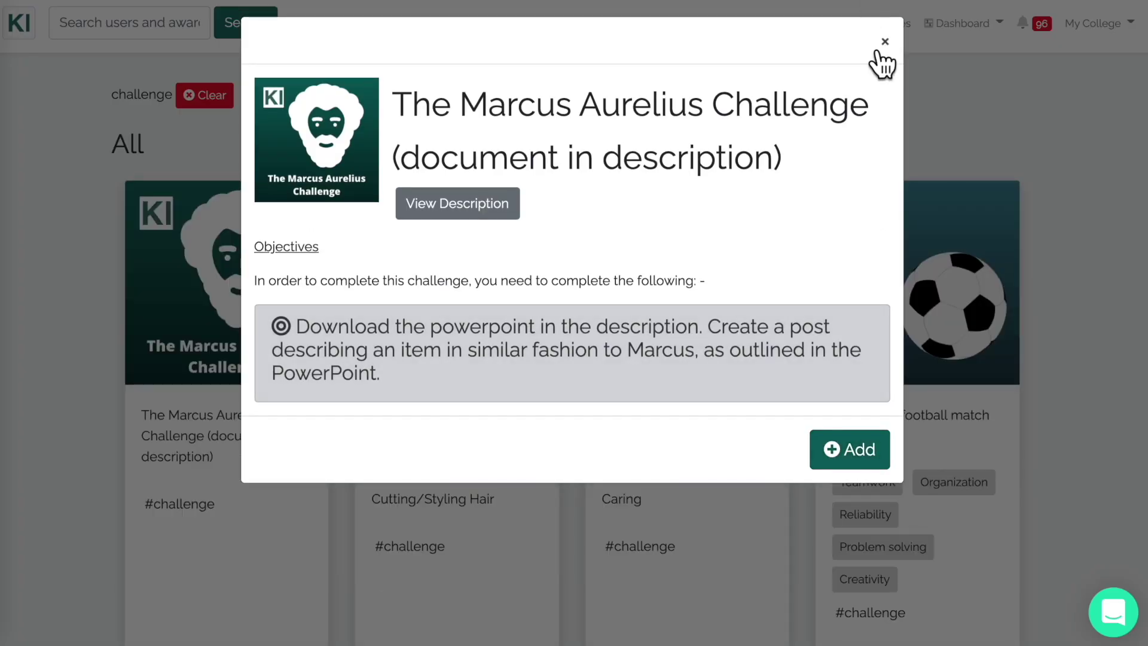
click(833, 463)
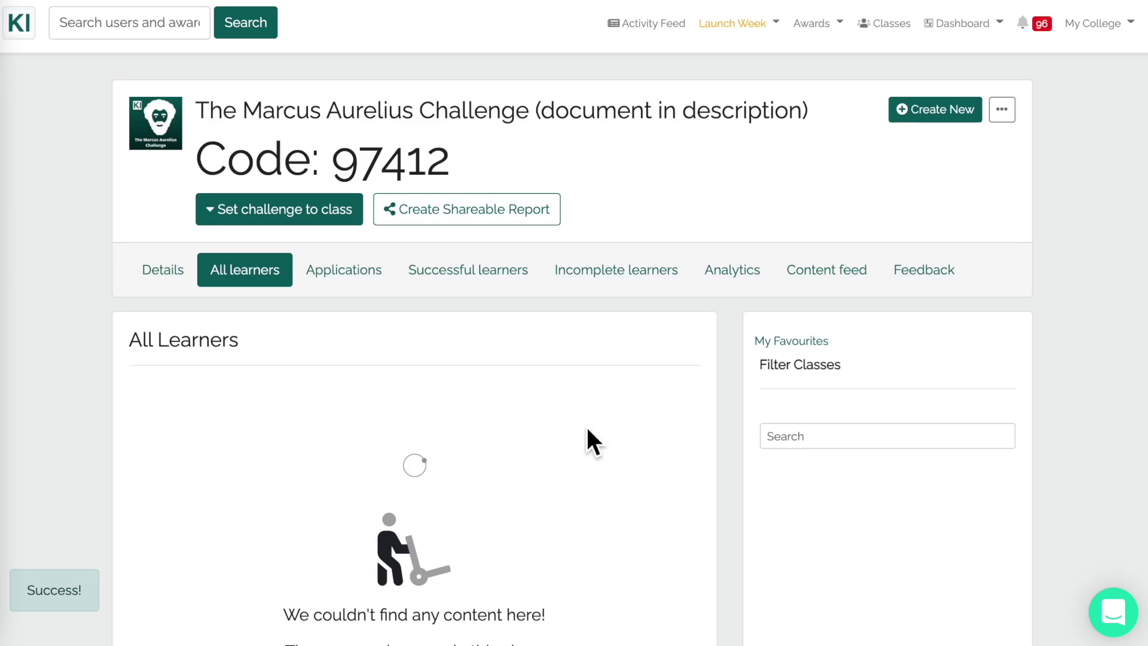